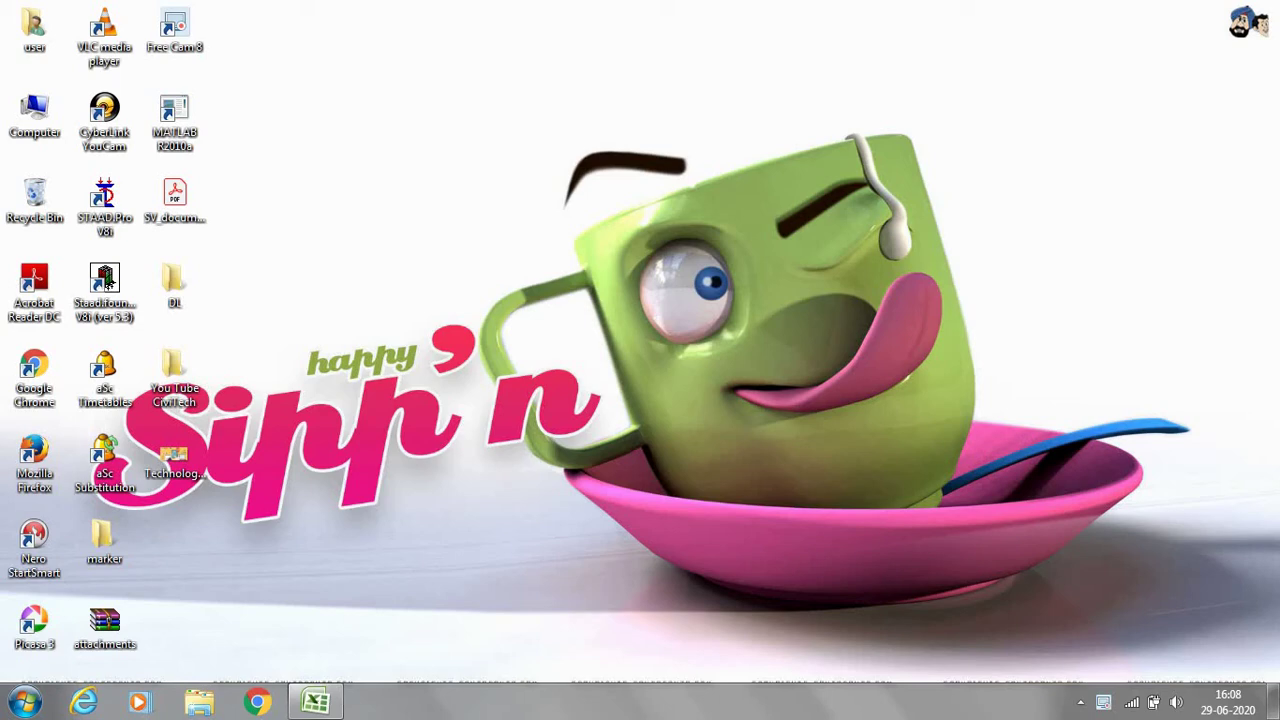
# - Select the X, A, B, C table B5:E11 and insert a Scatter with Straight Lines and Markers chart
pyautogui.click(316, 702)
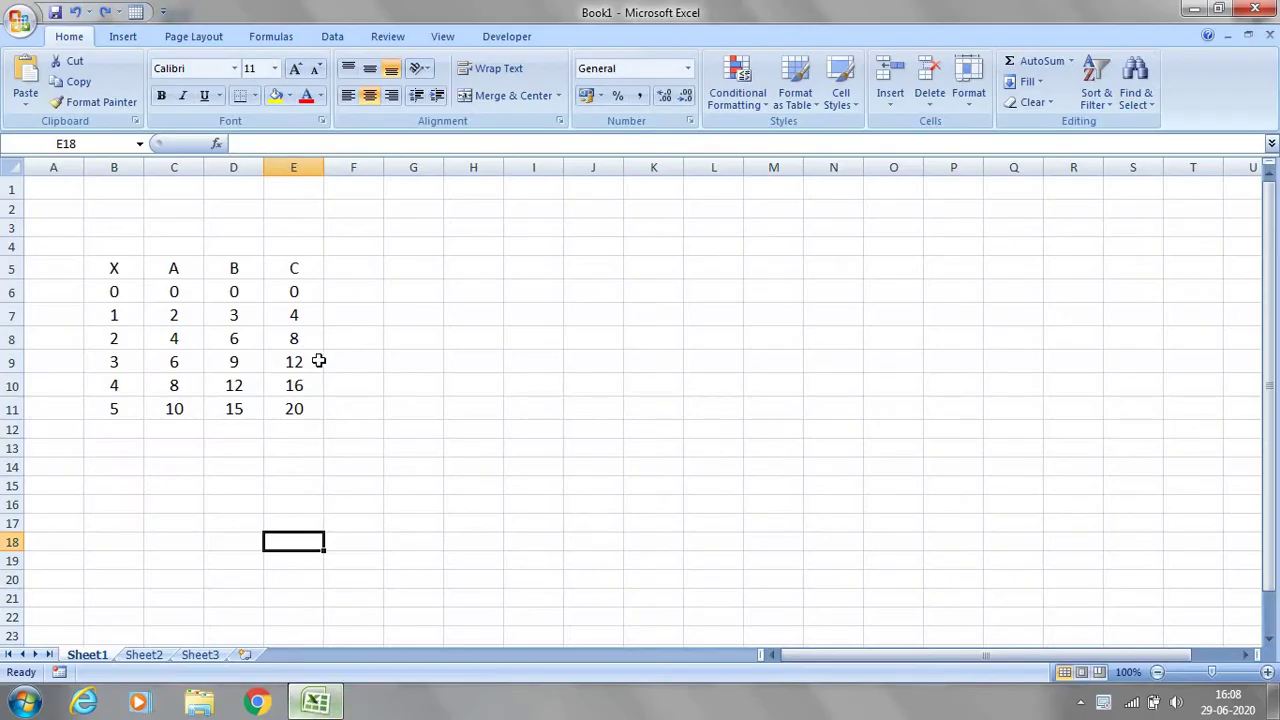
pyautogui.moveTo(114, 269); pyautogui.dragTo(271, 400)
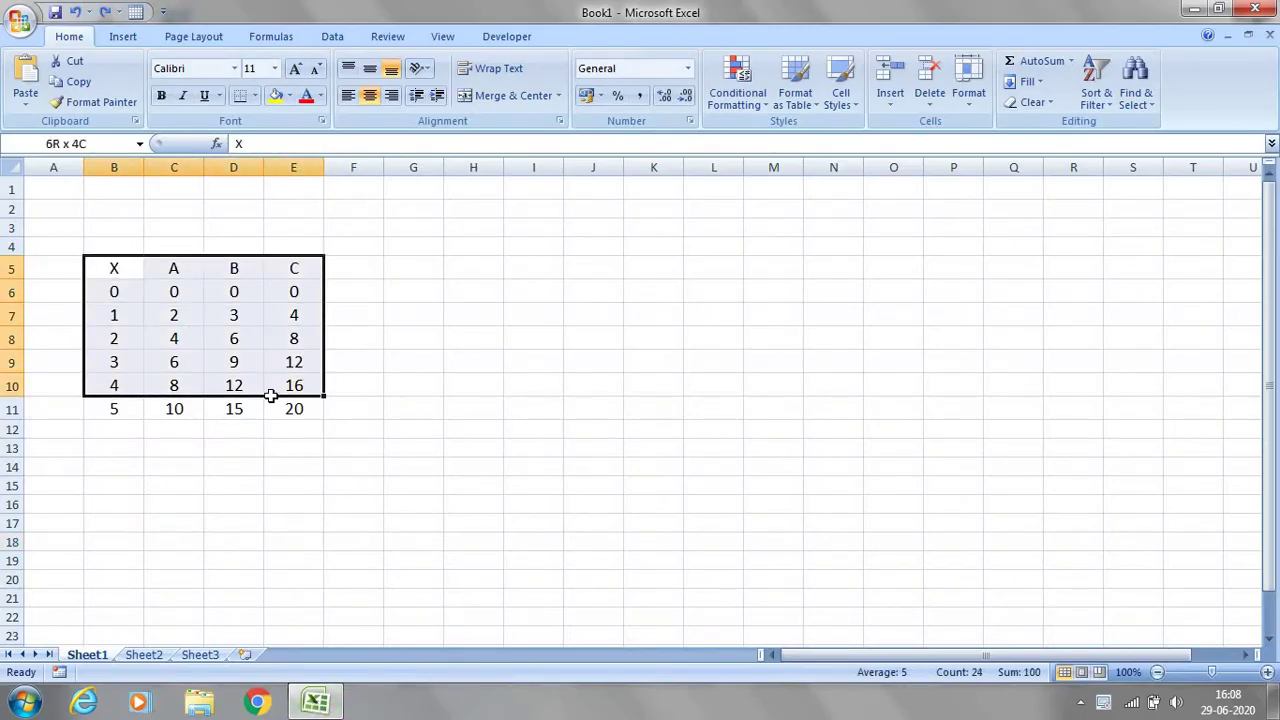
pyautogui.click(122, 36)
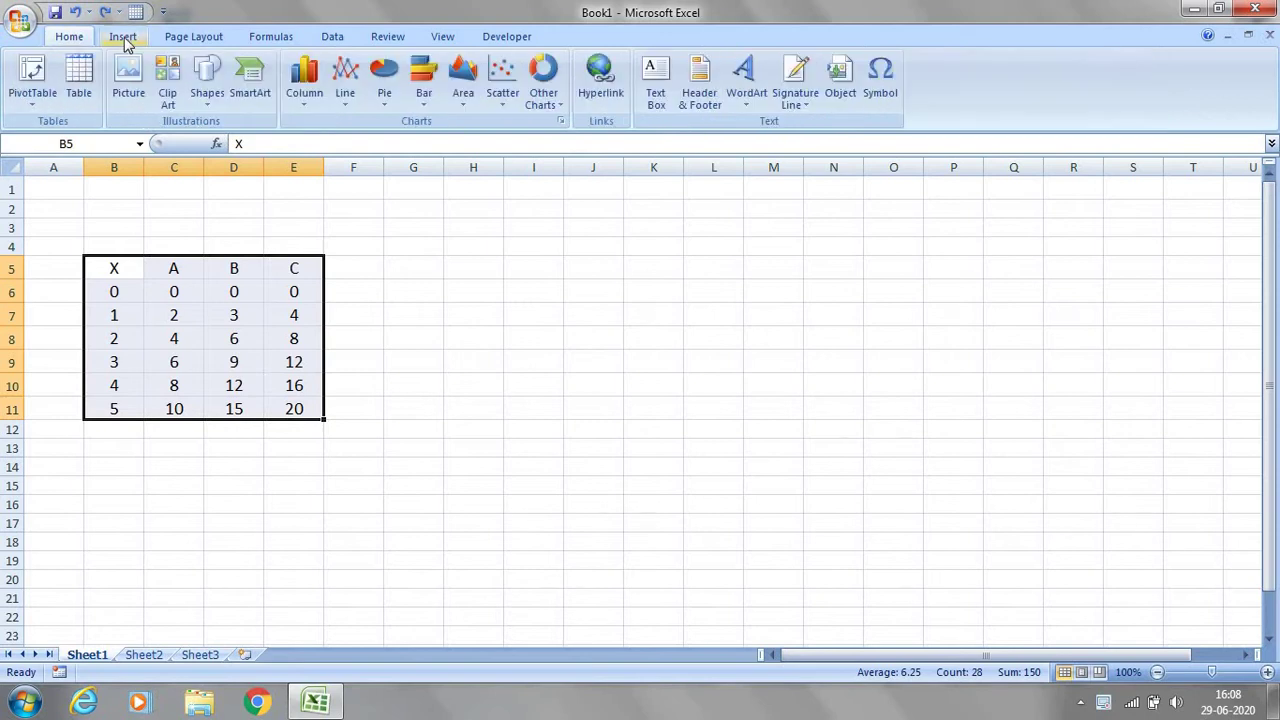
pyautogui.click(503, 98)
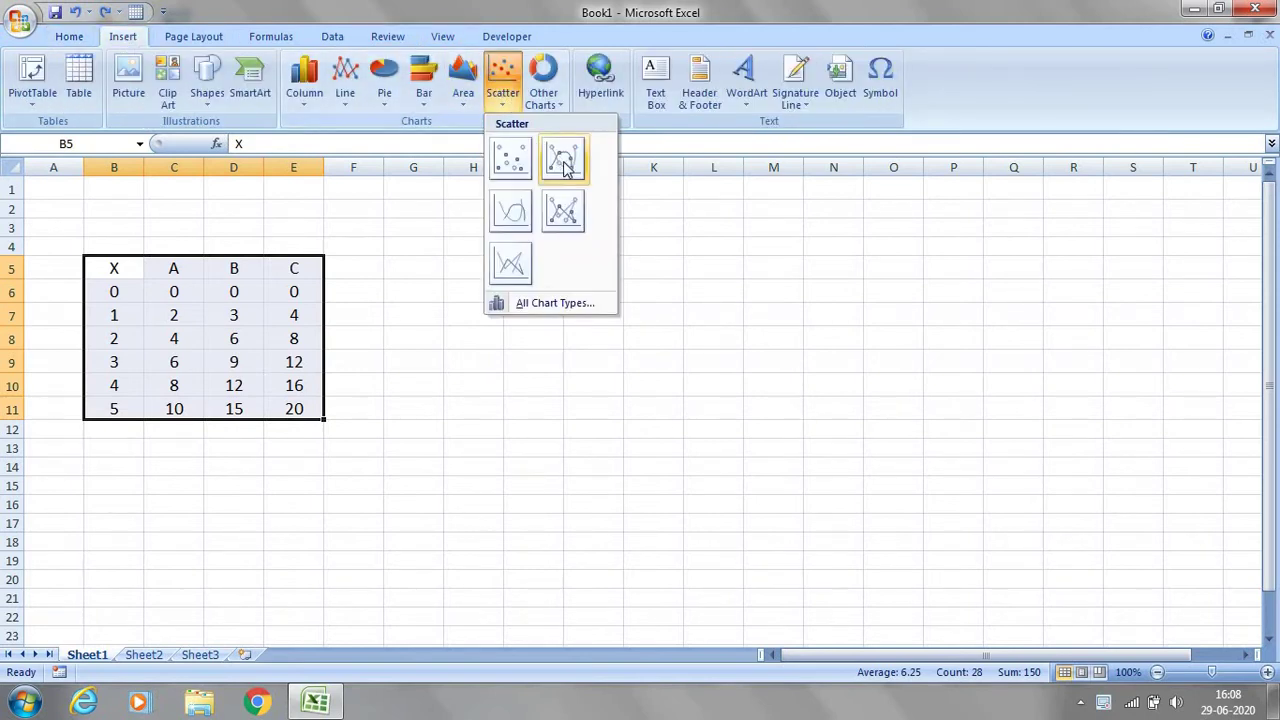
pyautogui.click(563, 168)
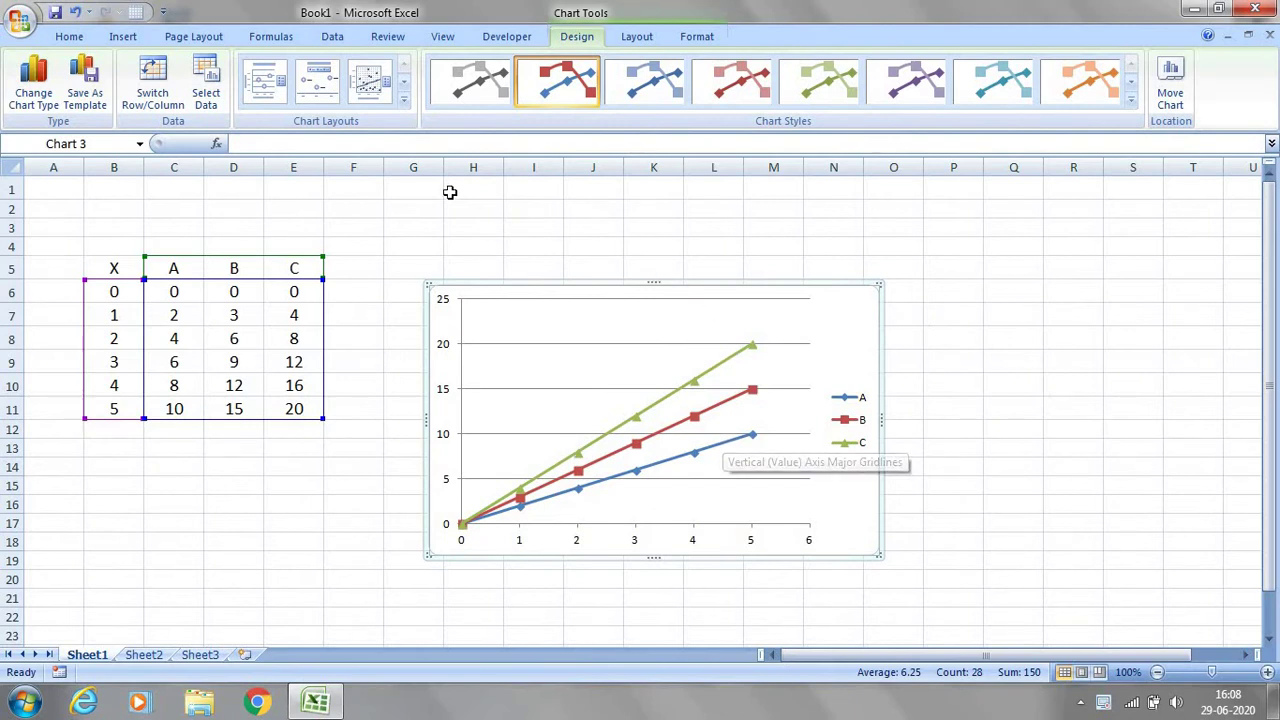
# - Apply Layout 1, name the axes Time and Displacement, and title the chart 'Time vs Diplacement curve'
pyautogui.click(265, 80)
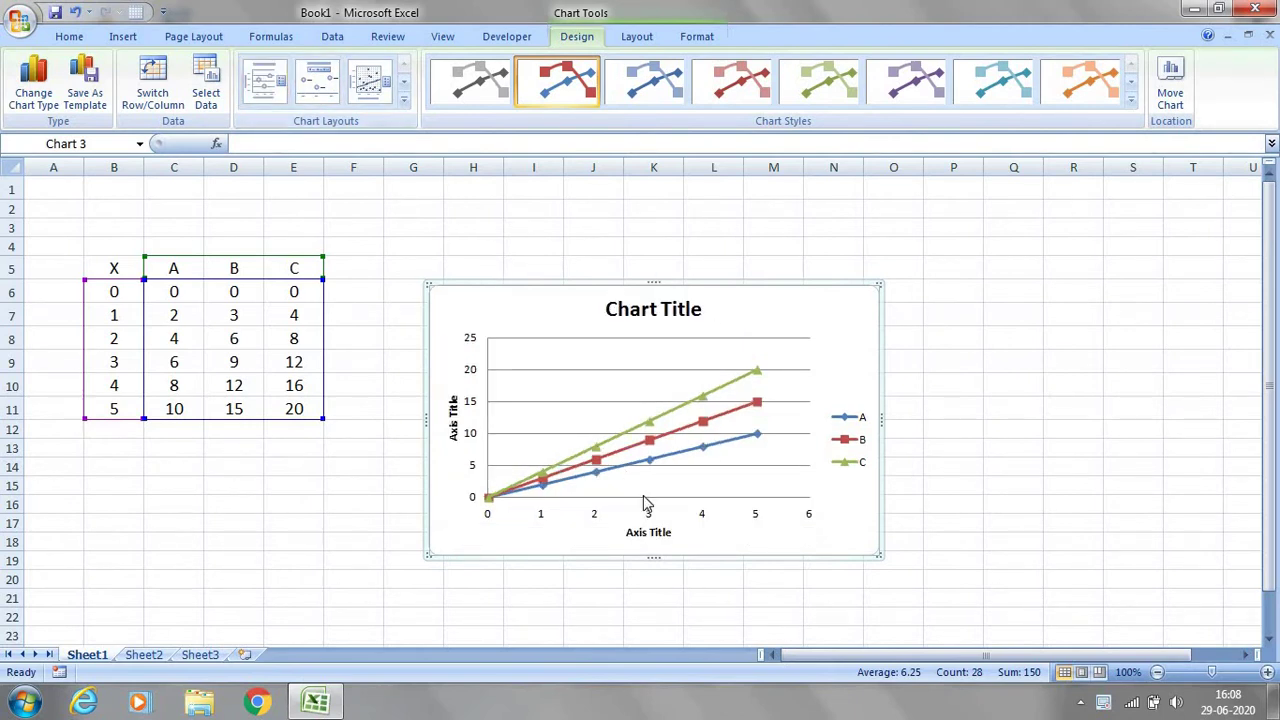
pyautogui.click(648, 531)
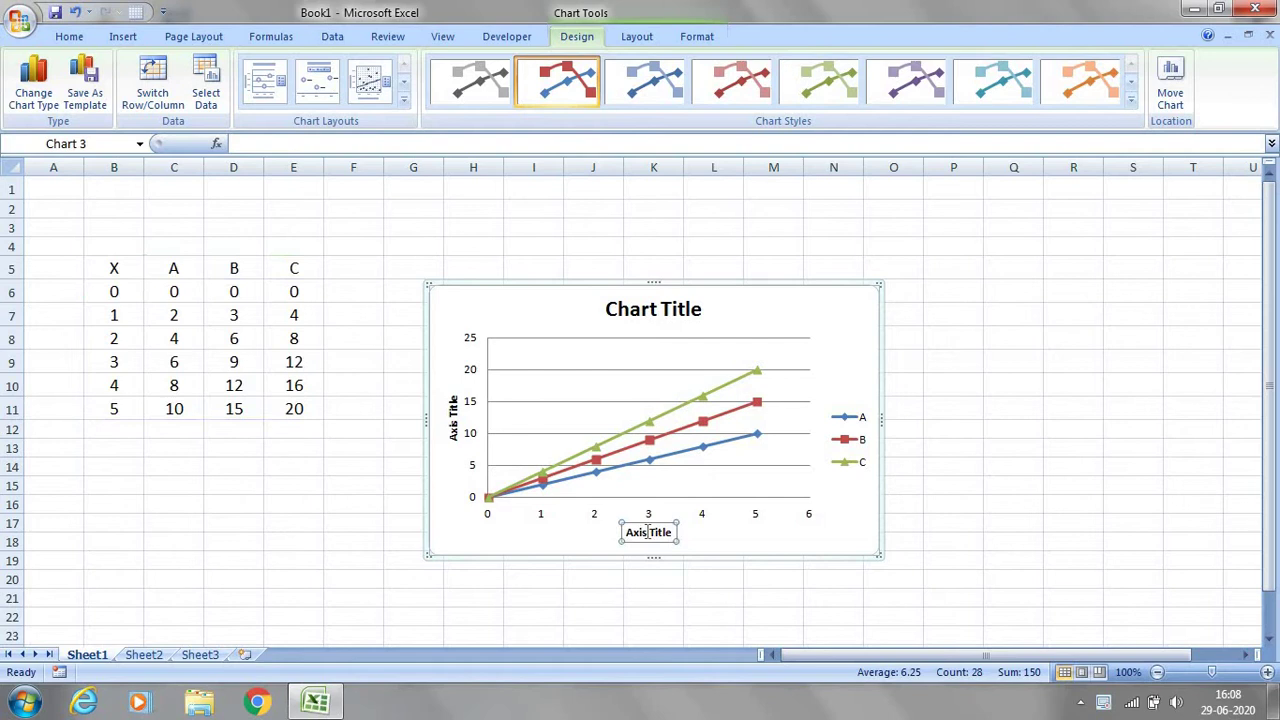
pyautogui.write('Time')
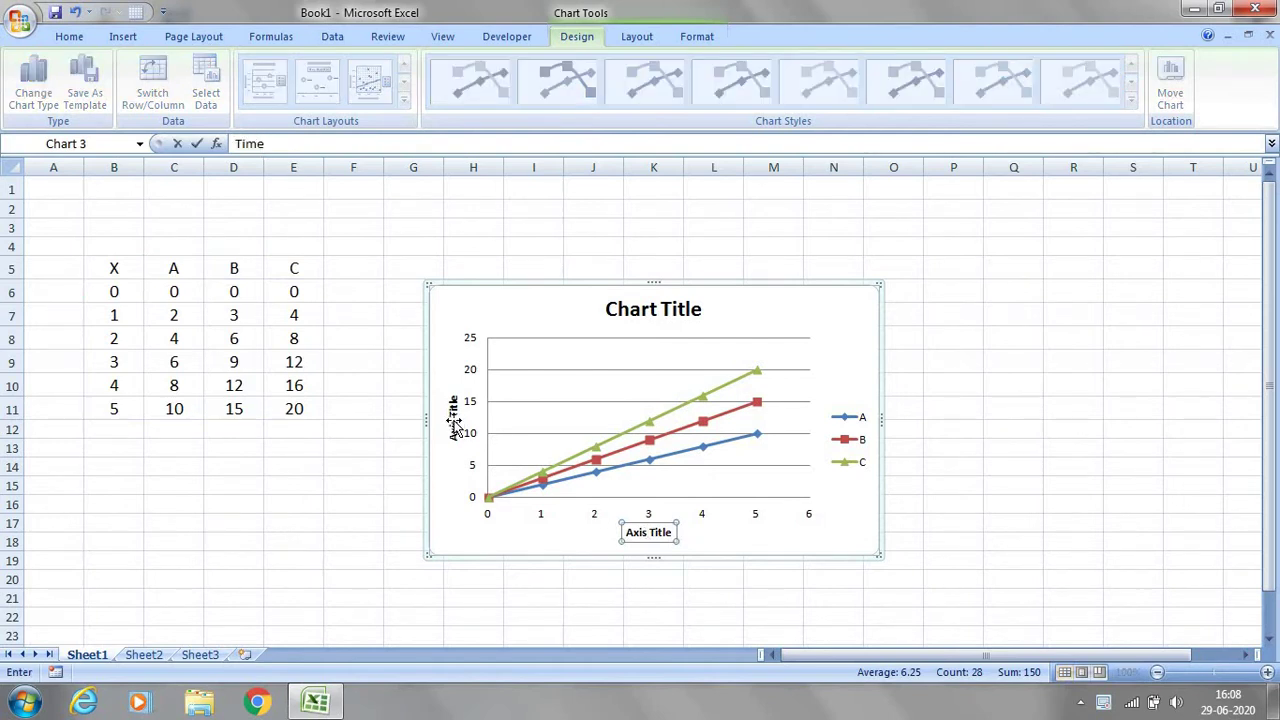
pyautogui.click(455, 425)
pyautogui.write('Di')
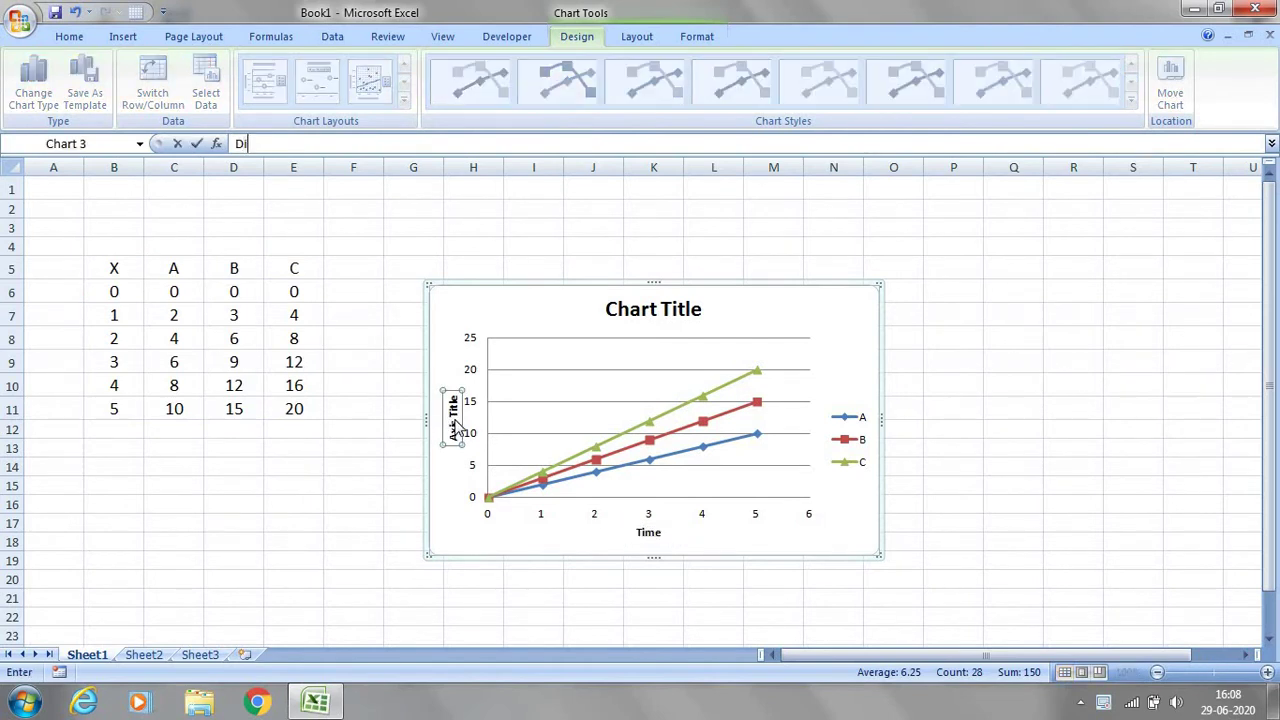
pyautogui.write('splacement')
pyautogui.click(647, 308)
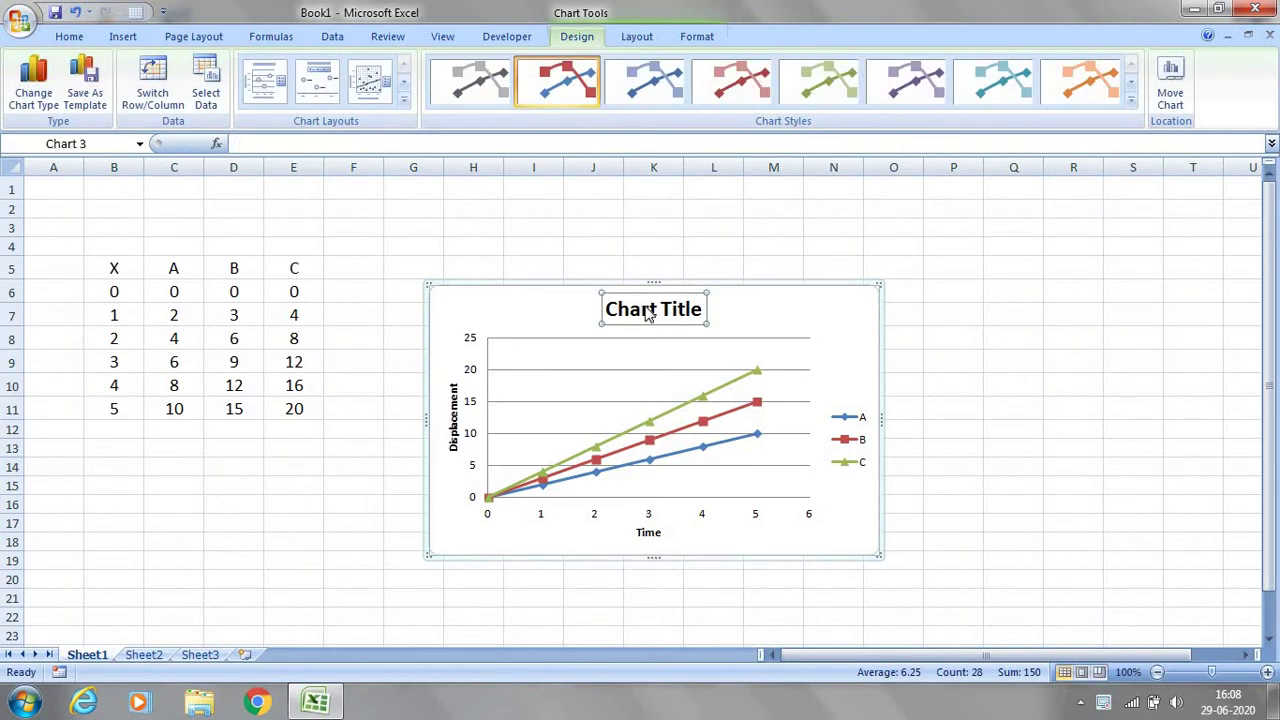
pyautogui.write('Time')
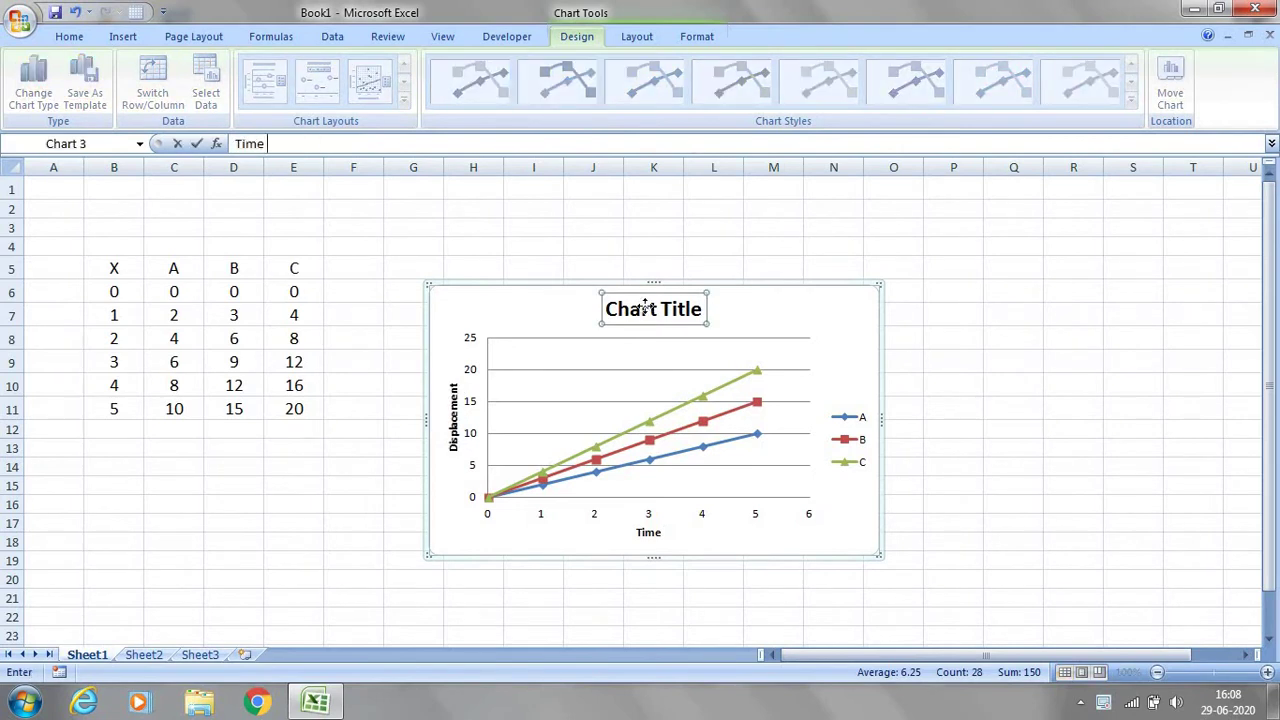
pyautogui.write(' vs Diplace')
pyautogui.write('men')
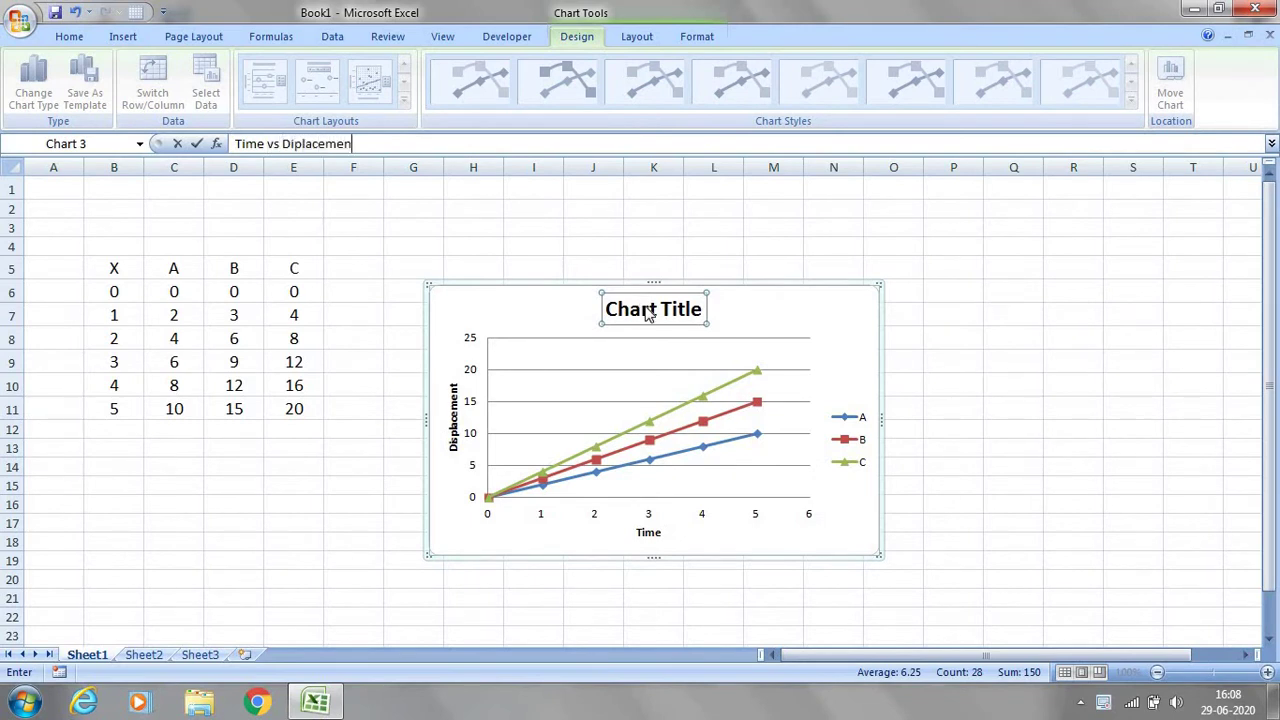
pyautogui.write('t cur')
pyautogui.write('ve')
pyautogui.click(1049, 409)
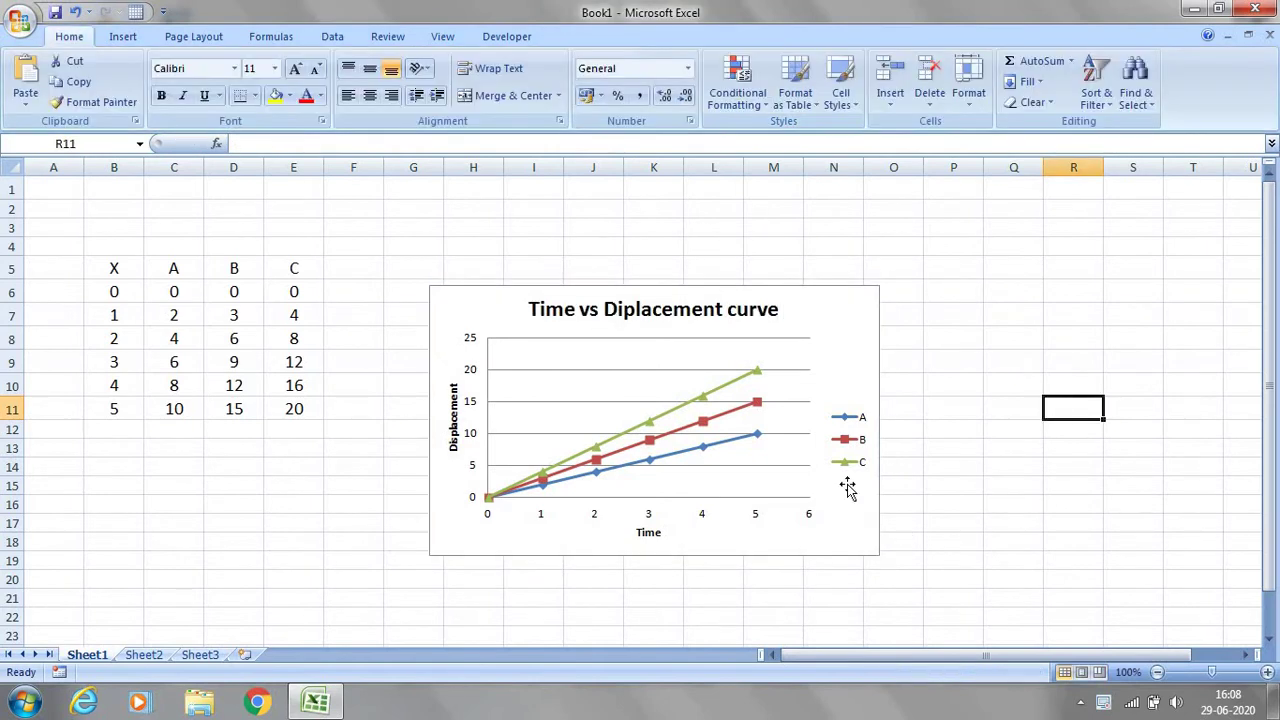
# - Open the Format Legend dialog from the legend's right-click menu
pyautogui.click(845, 449)
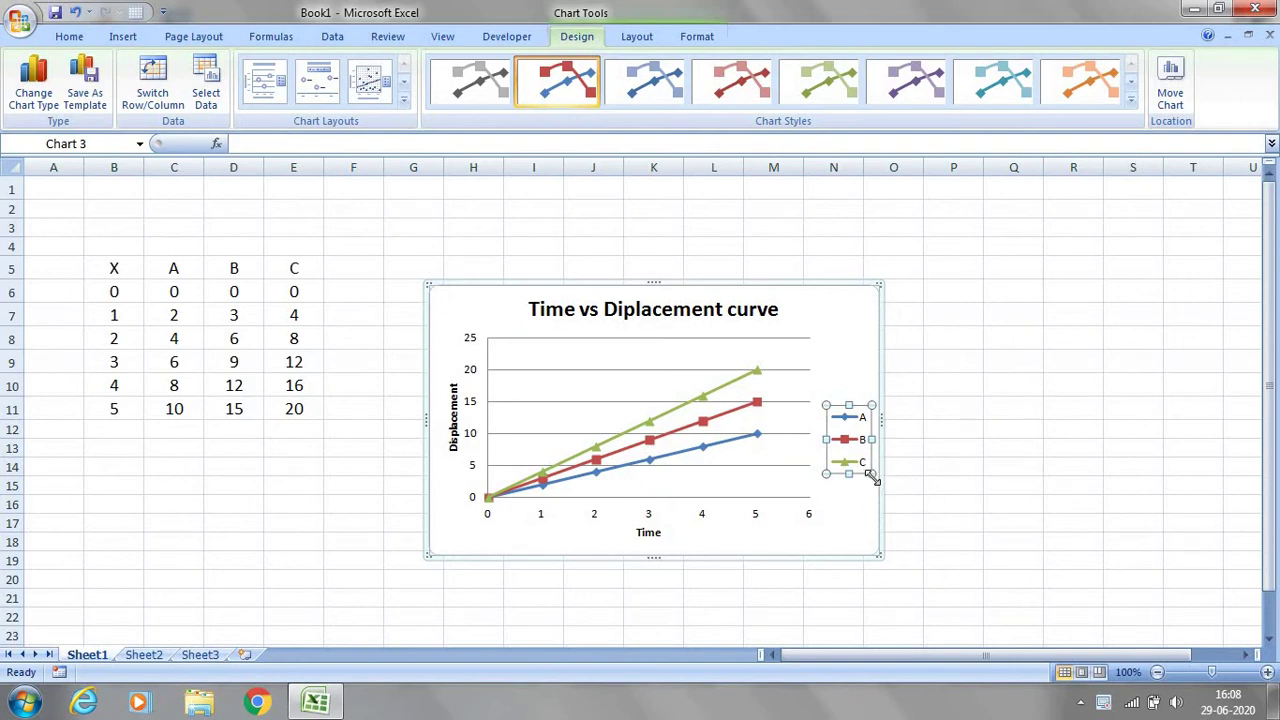
pyautogui.rightClick(873, 479)
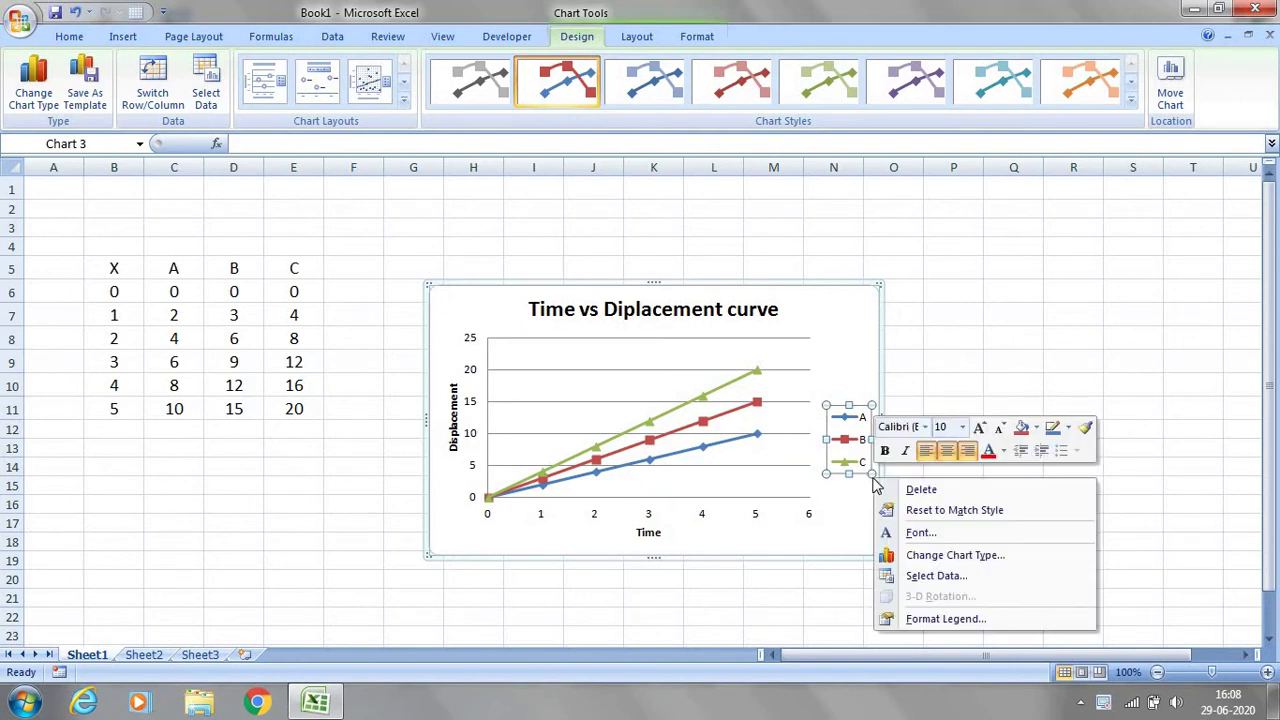
pyautogui.click(924, 621)
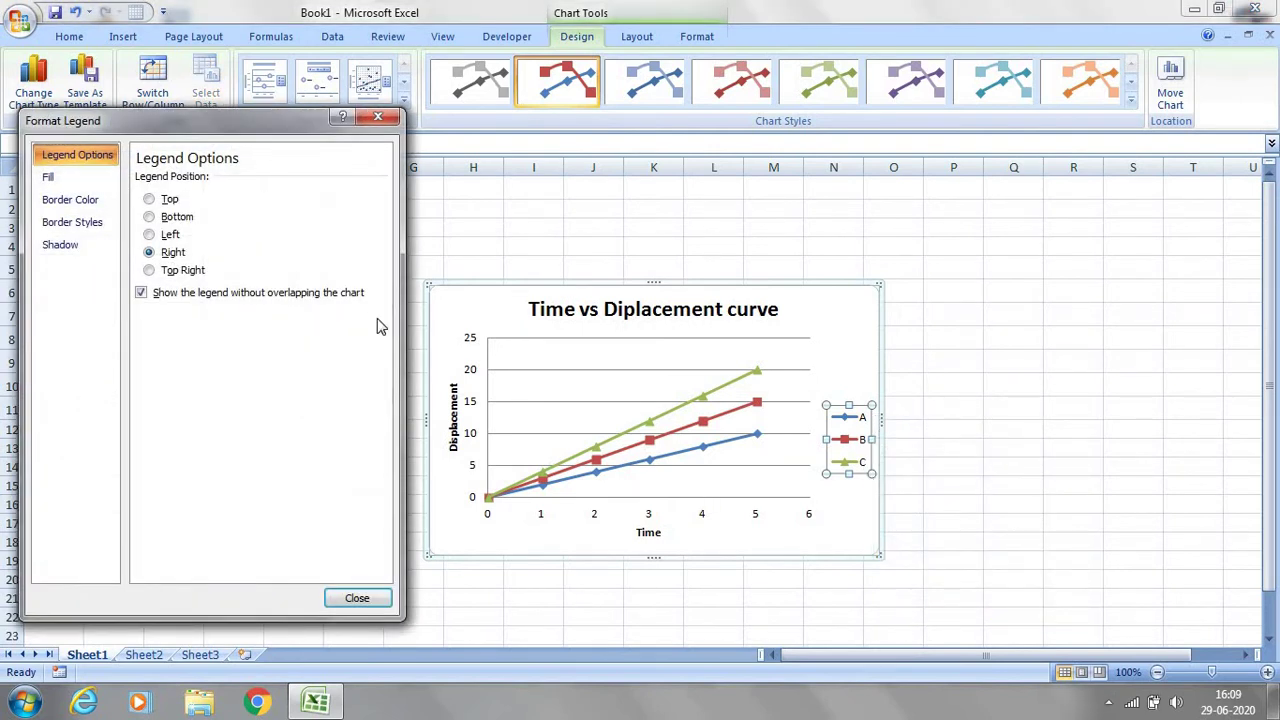
# - Try legend positions Top, Bottom, Left, Right and Top Right, then settle on Right
pyautogui.click(150, 200)
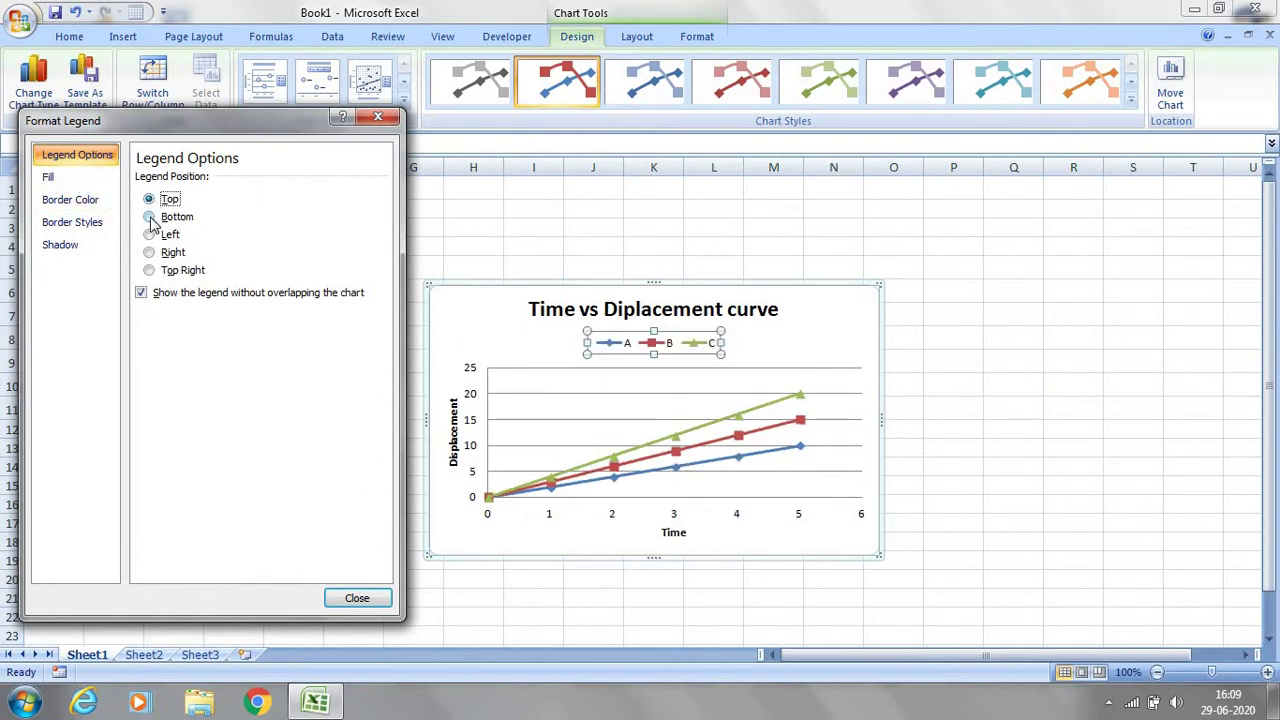
pyautogui.click(150, 217)
pyautogui.click(150, 235)
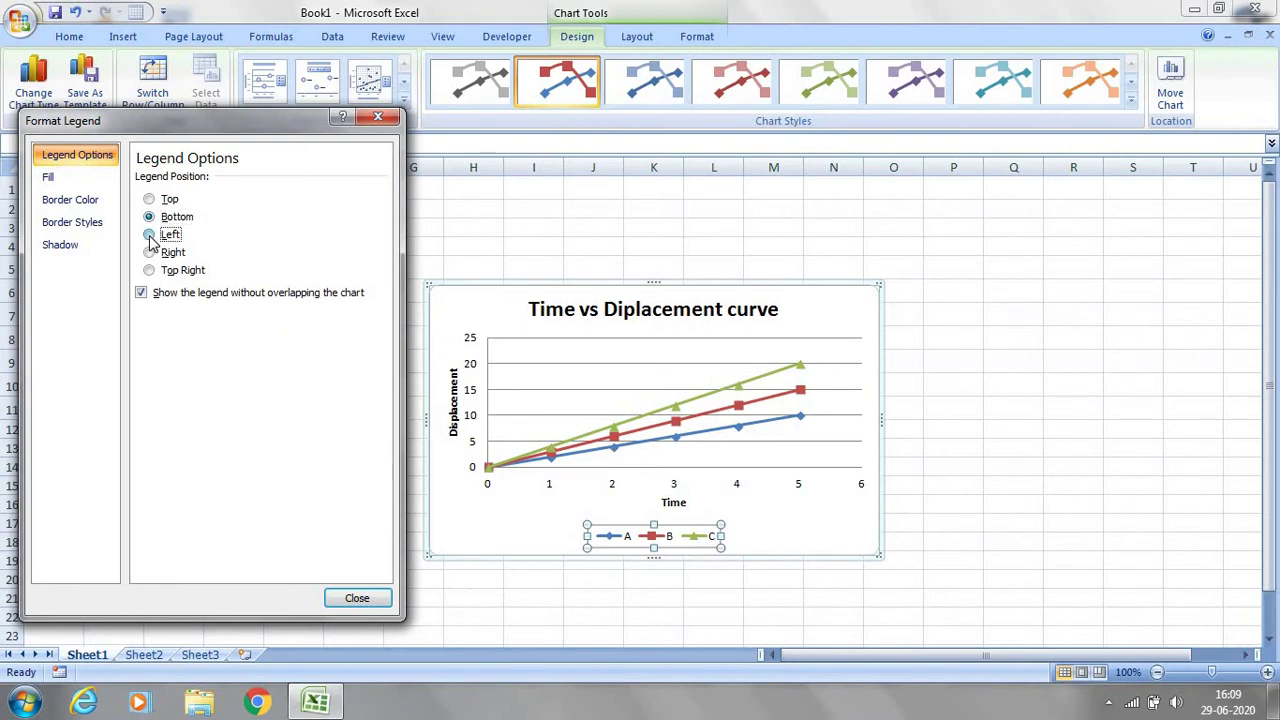
pyautogui.click(150, 253)
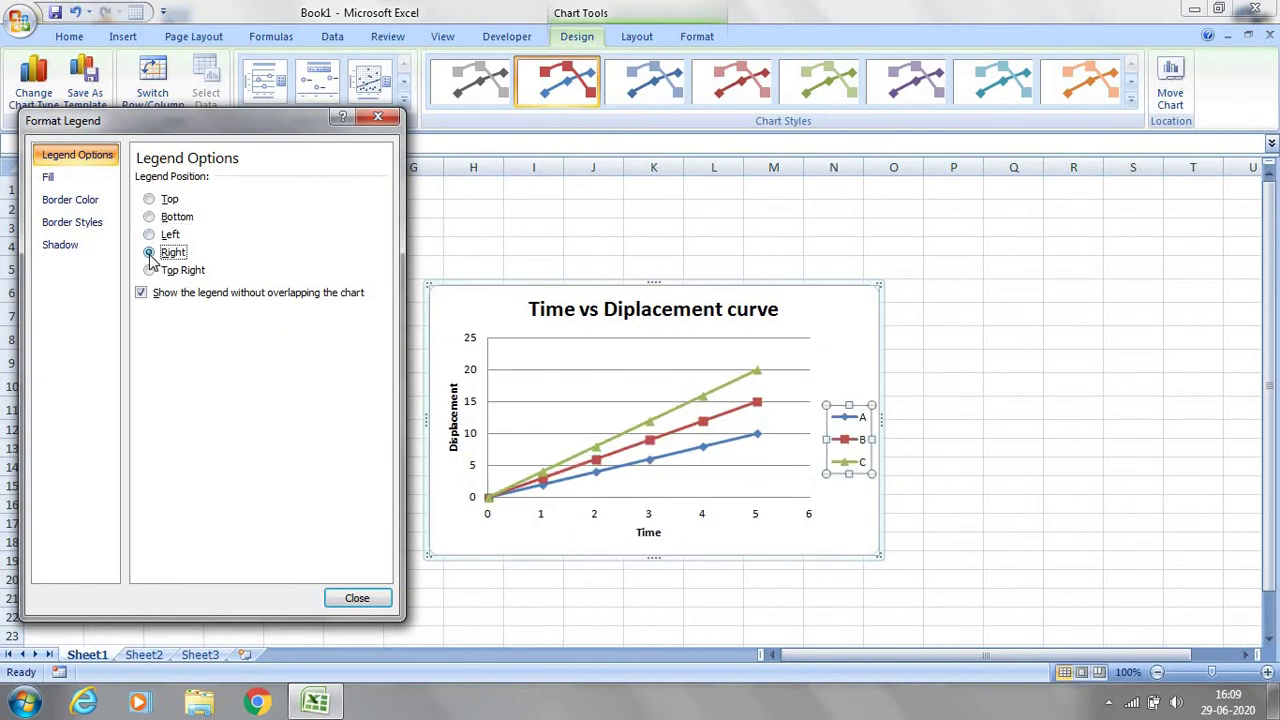
pyautogui.click(150, 271)
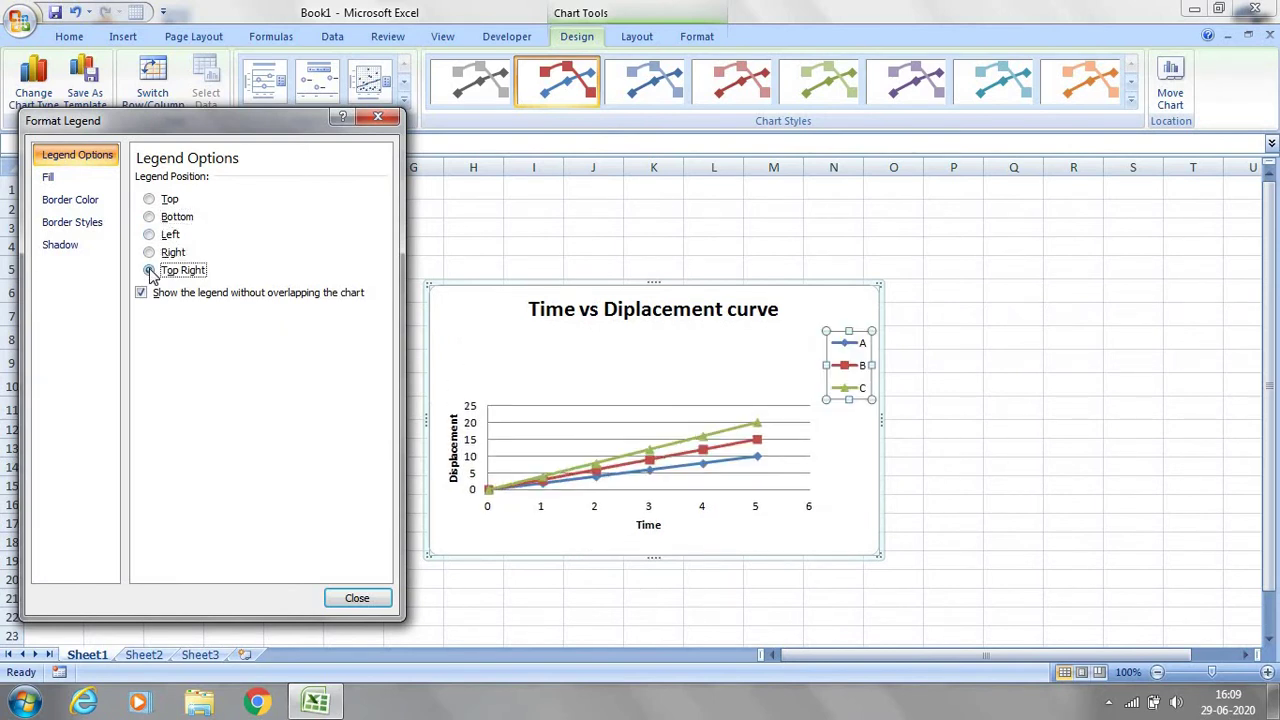
pyautogui.click(149, 253)
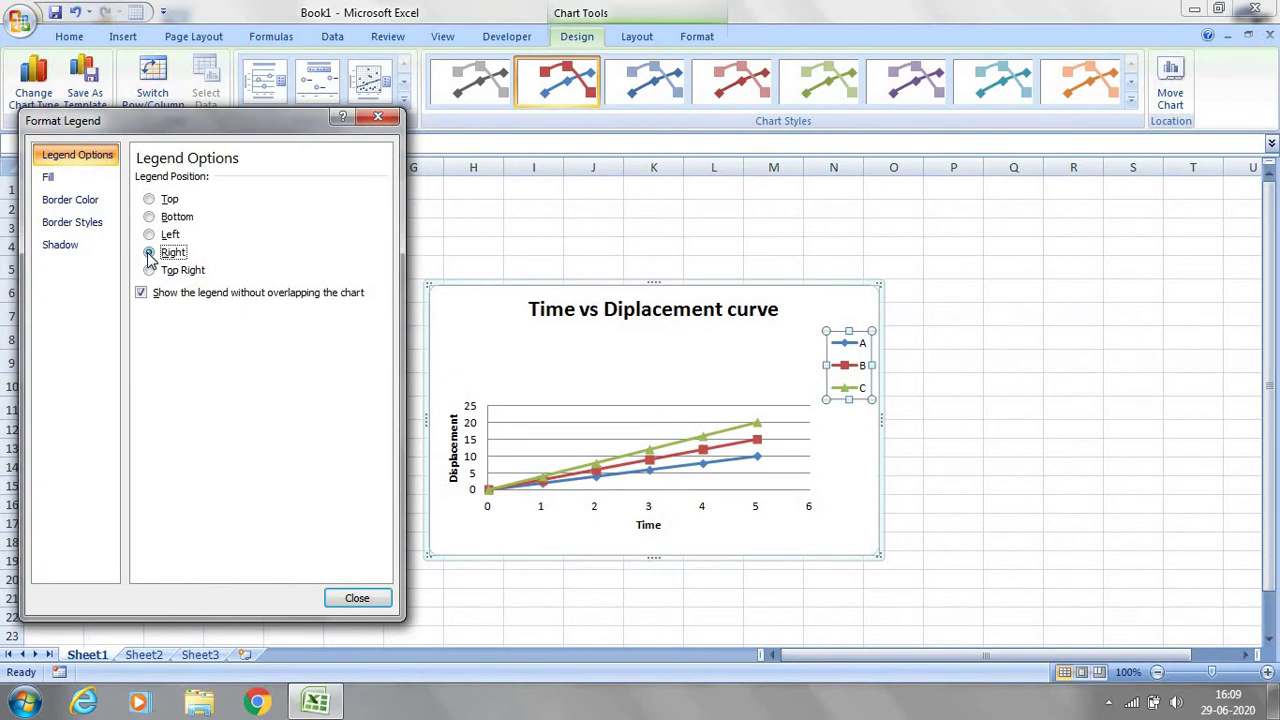
# - Try a light red solid fill on the legend, then reset its fill to Automatic
pyautogui.click(57, 180)
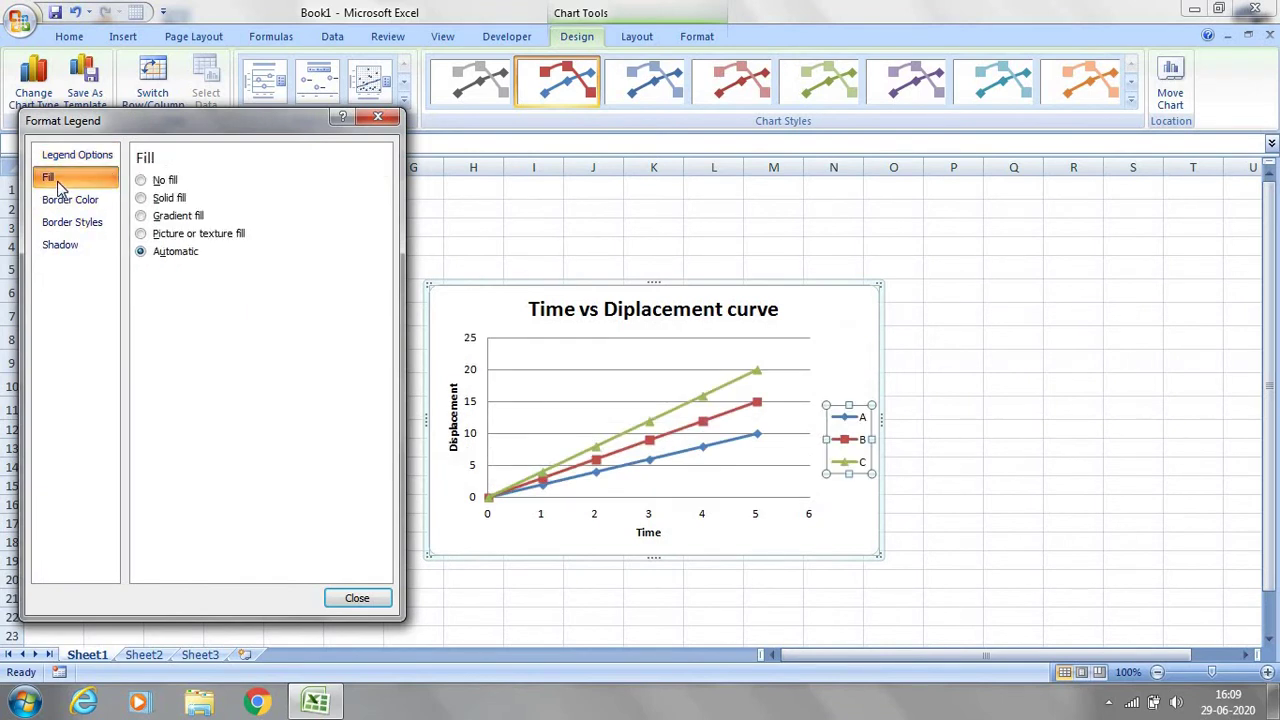
pyautogui.click(141, 200)
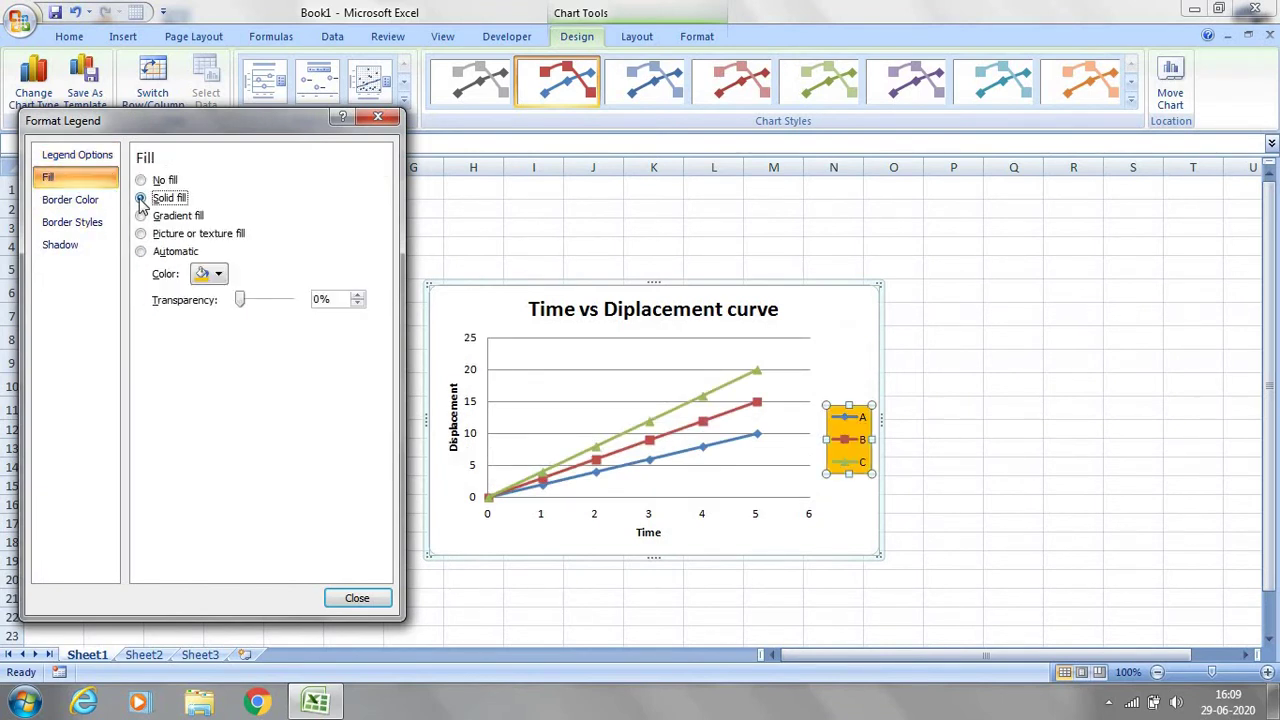
pyautogui.click(219, 275)
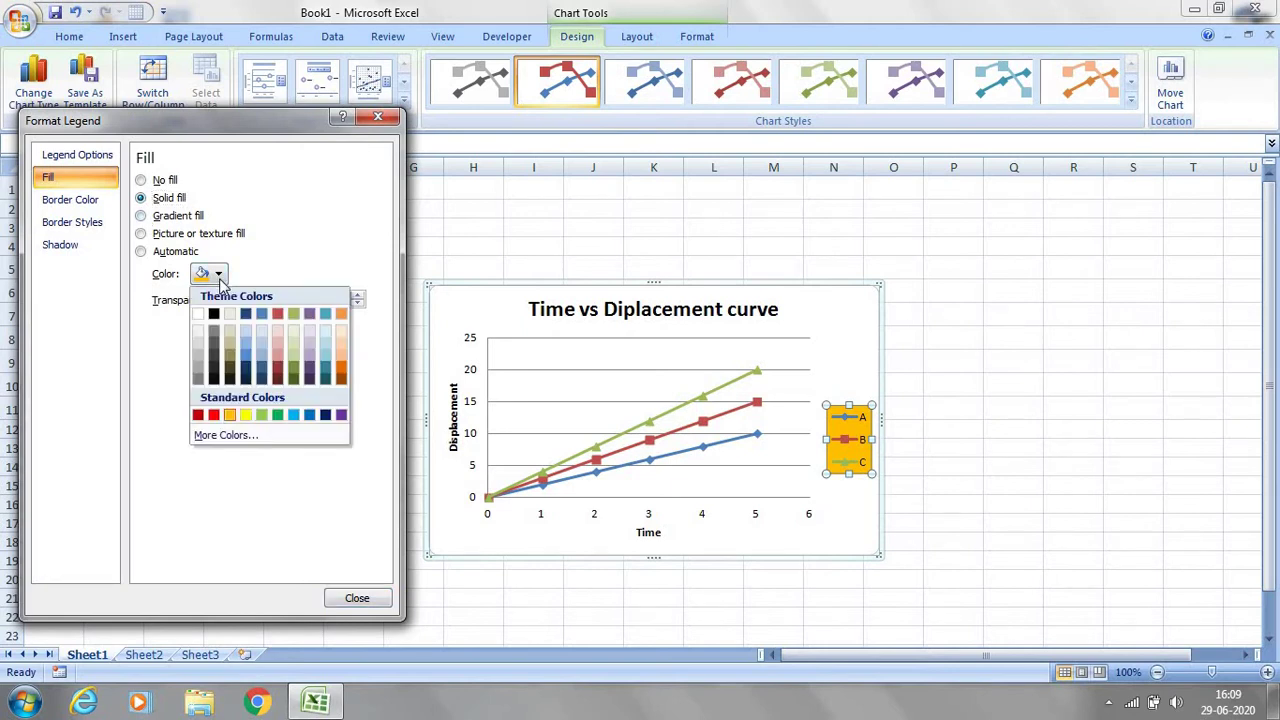
pyautogui.click(275, 332)
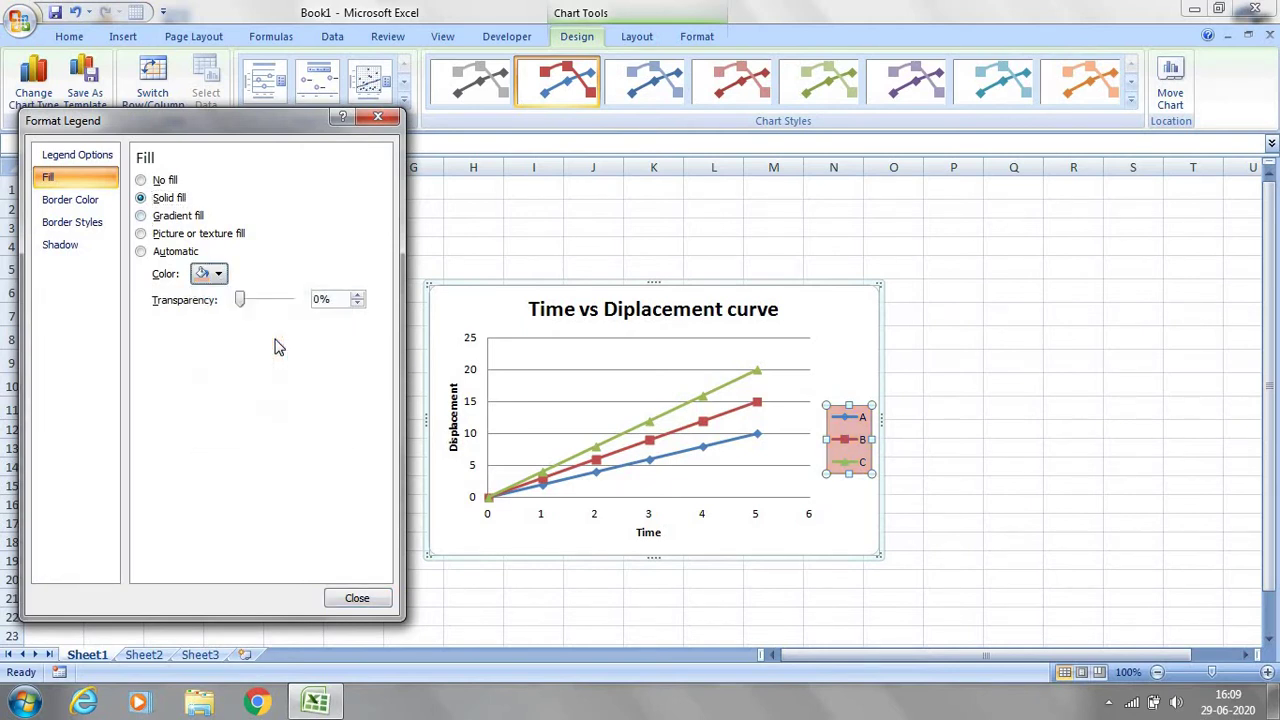
pyautogui.click(142, 252)
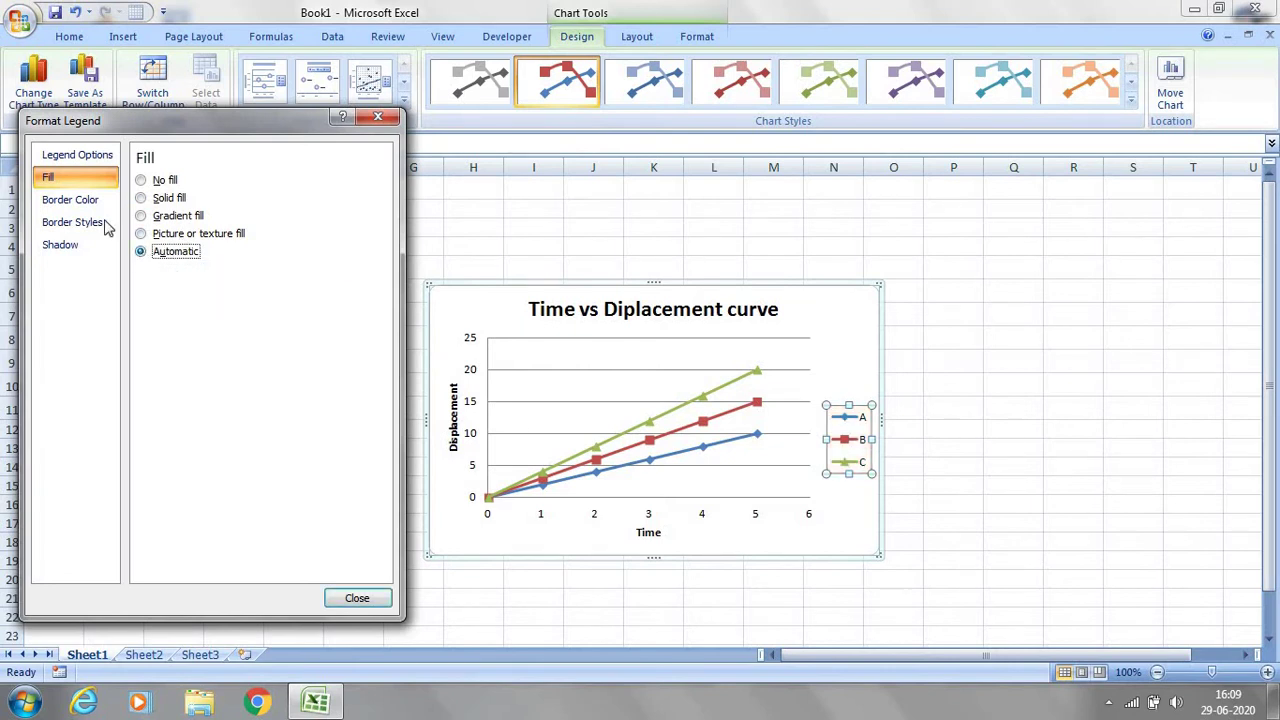
# - Give the legend border a solid line in a chosen colour
pyautogui.click(71, 202)
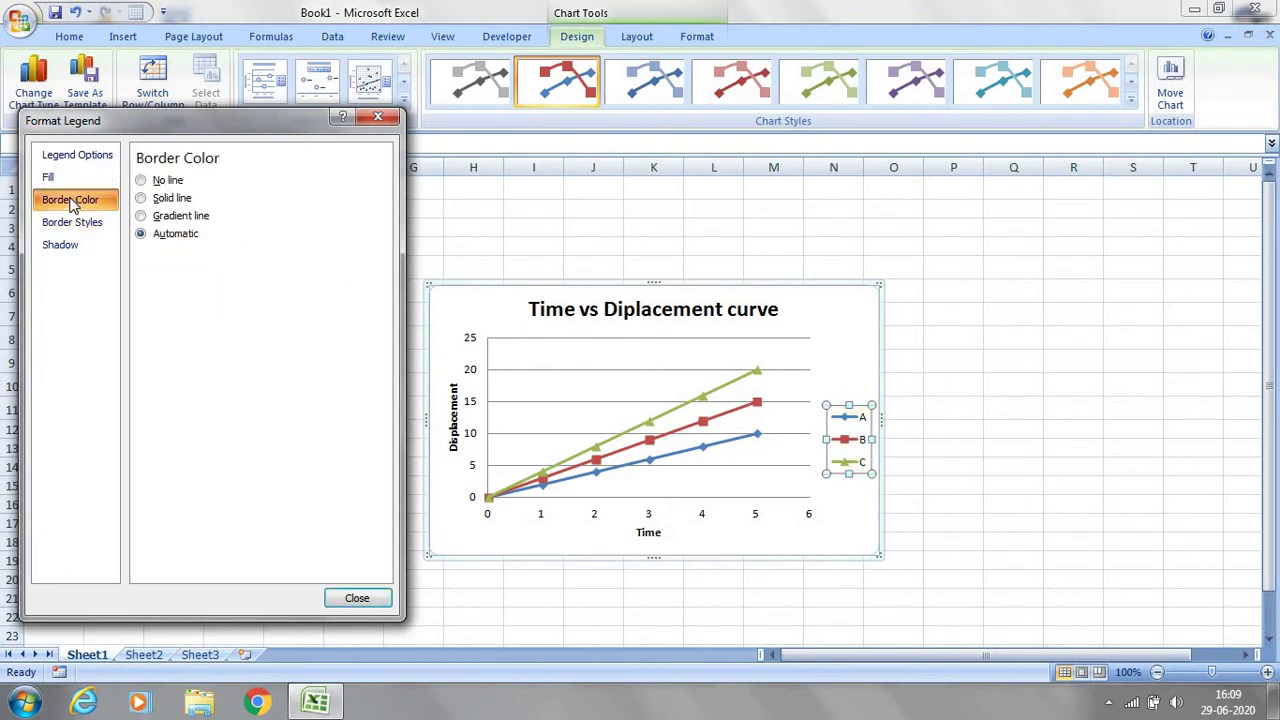
pyautogui.click(140, 198)
pyautogui.click(218, 257)
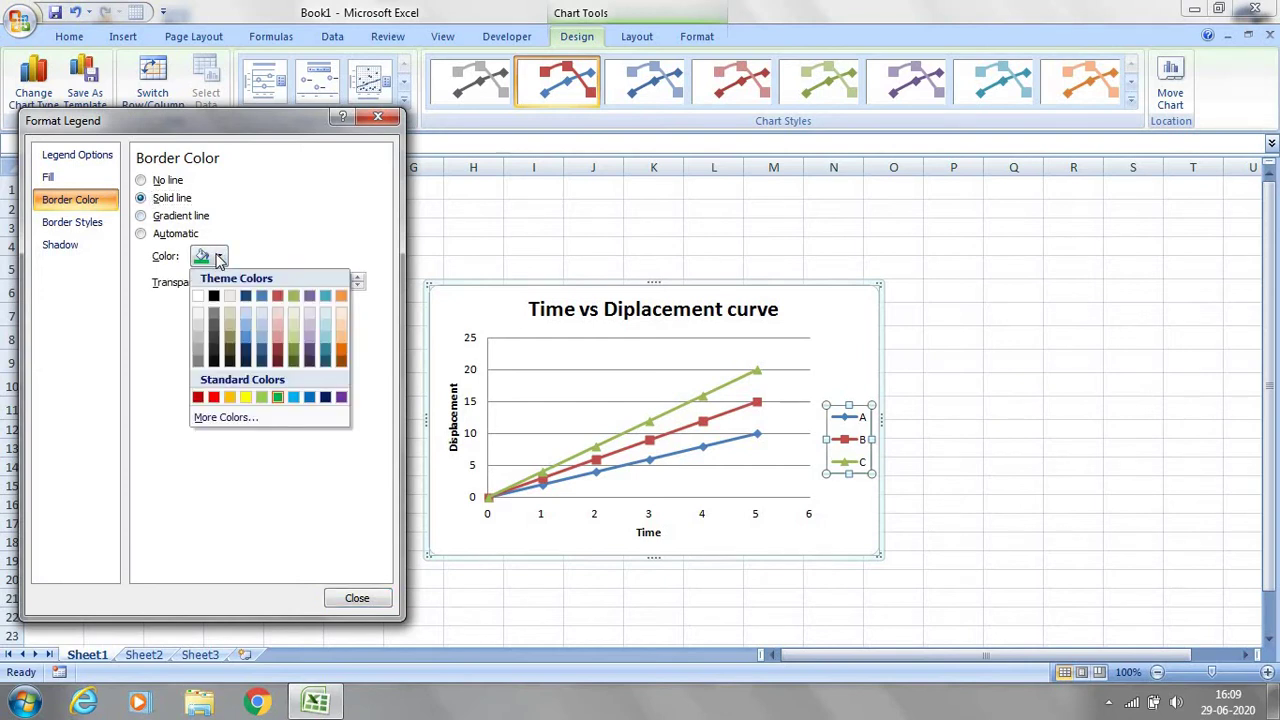
pyautogui.click(250, 330)
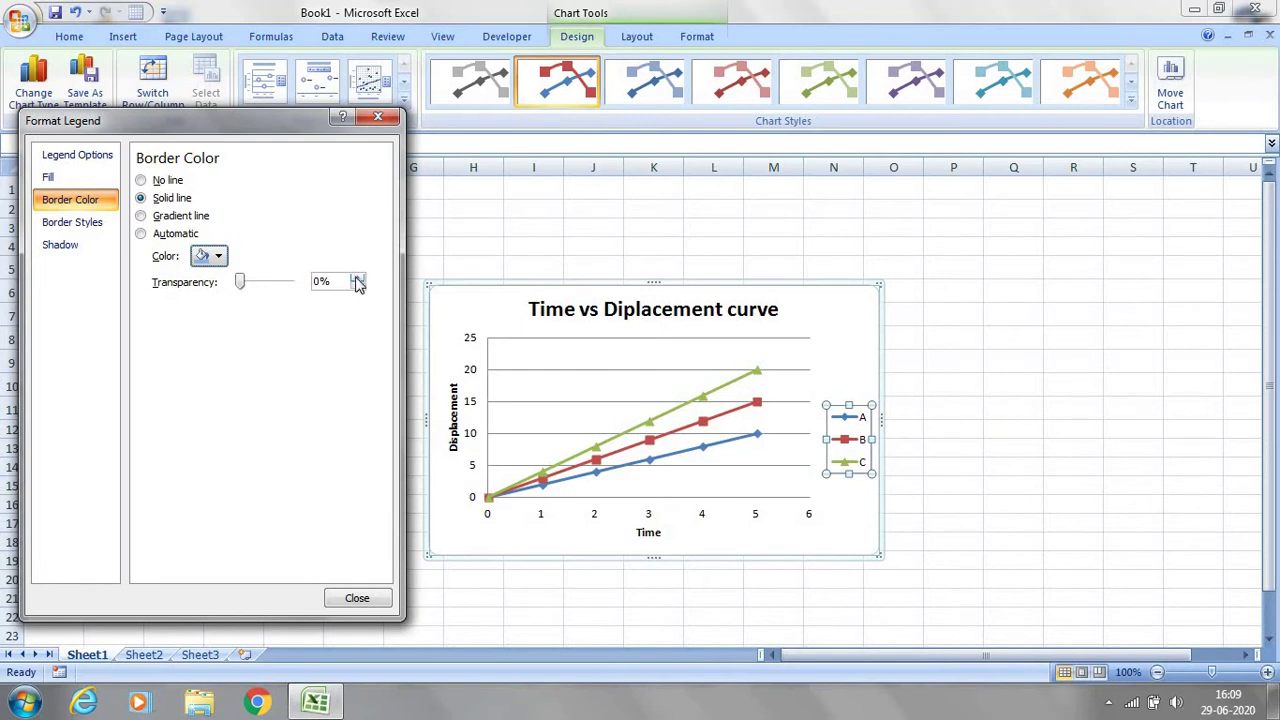
# - Thicken the legend border and make it round-dotted with flat line caps
pyautogui.click(84, 226)
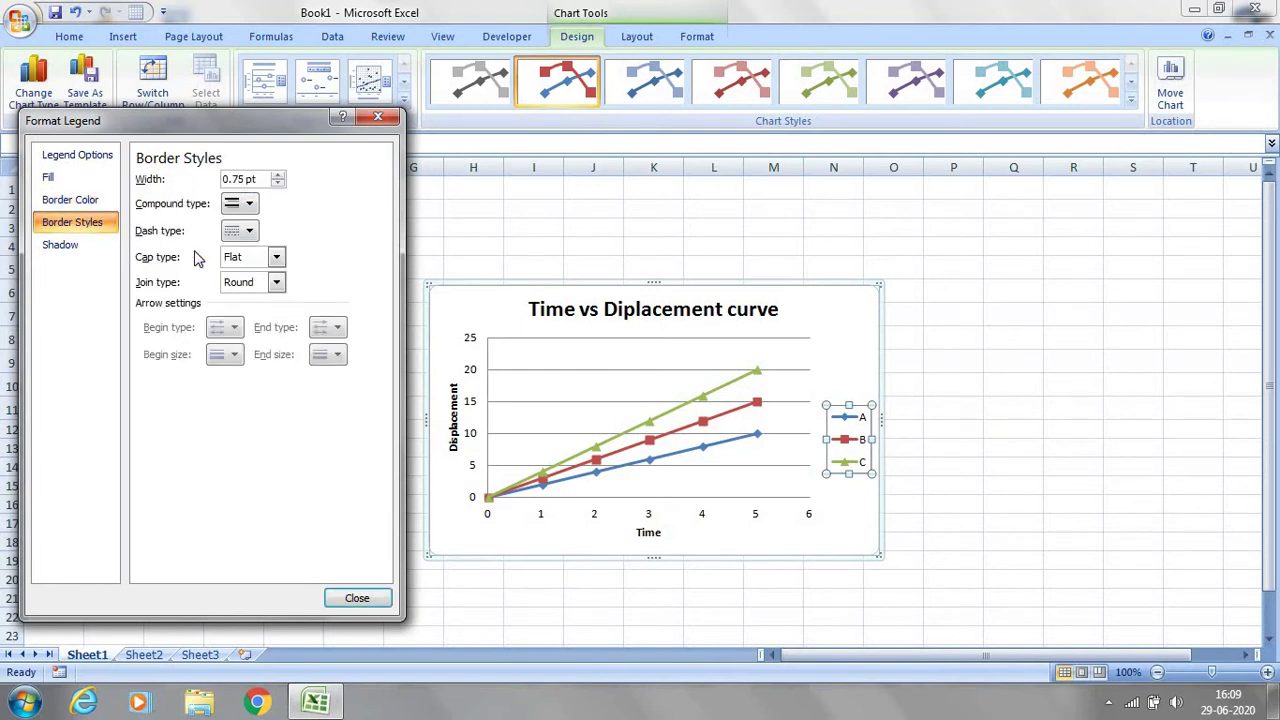
pyautogui.click(279, 175)
pyautogui.click(279, 175)
pyautogui.click(279, 175)
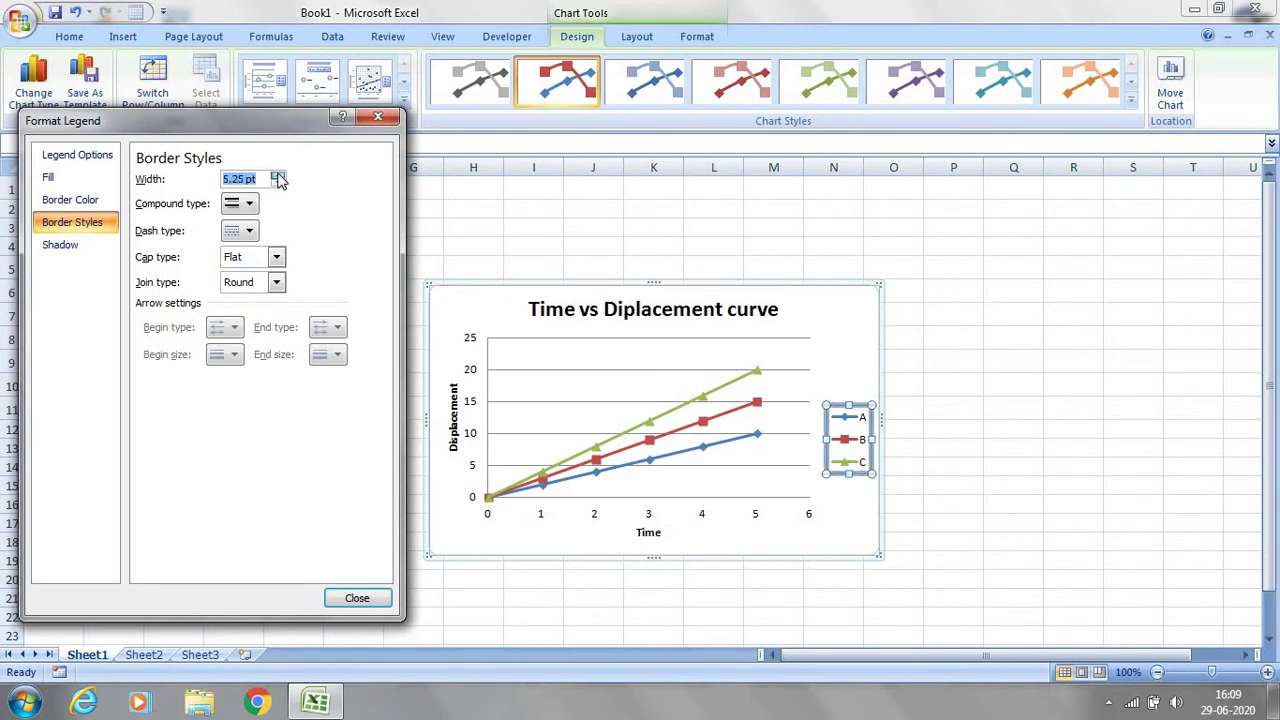
pyautogui.click(279, 175)
pyautogui.click(250, 204)
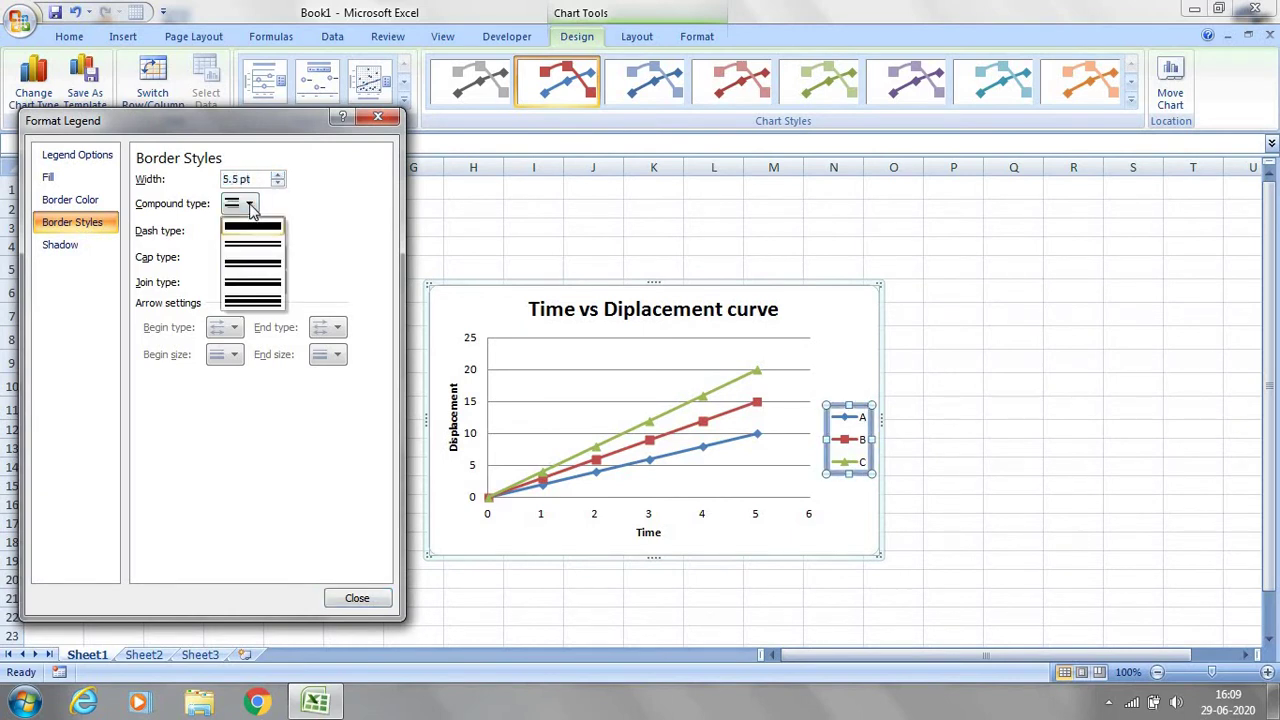
pyautogui.click(249, 230)
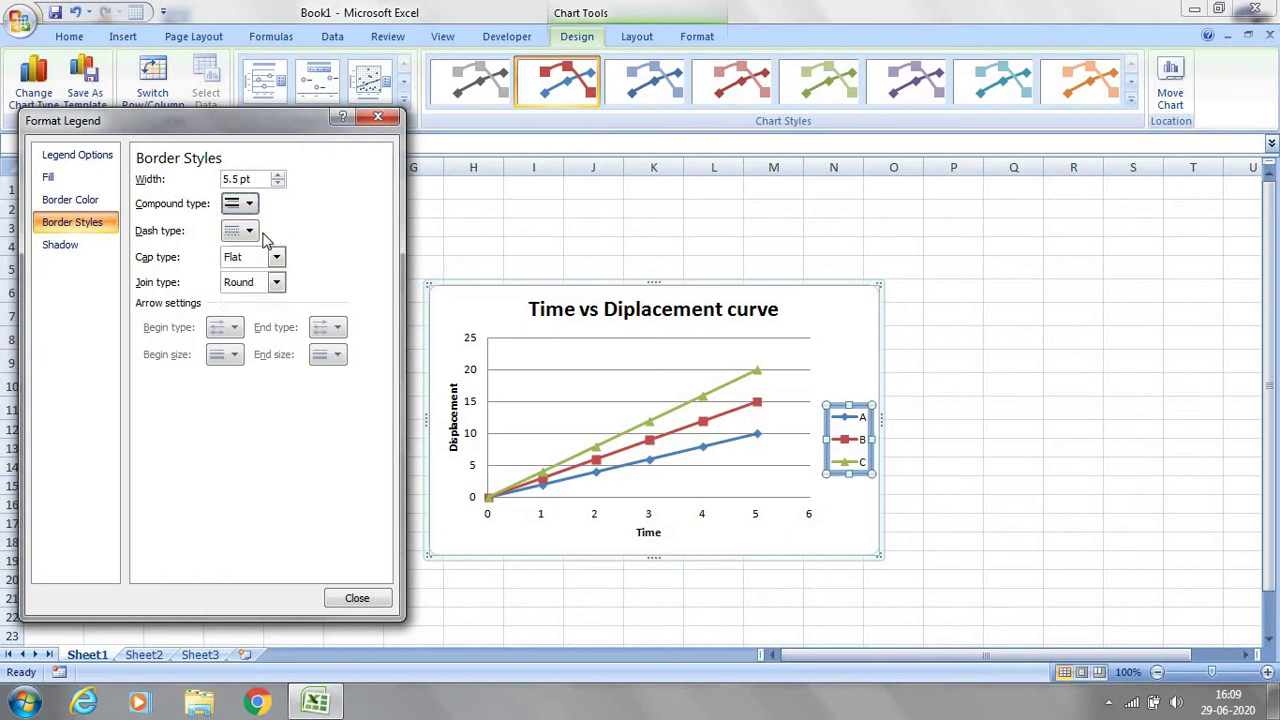
pyautogui.click(249, 230)
pyautogui.click(262, 268)
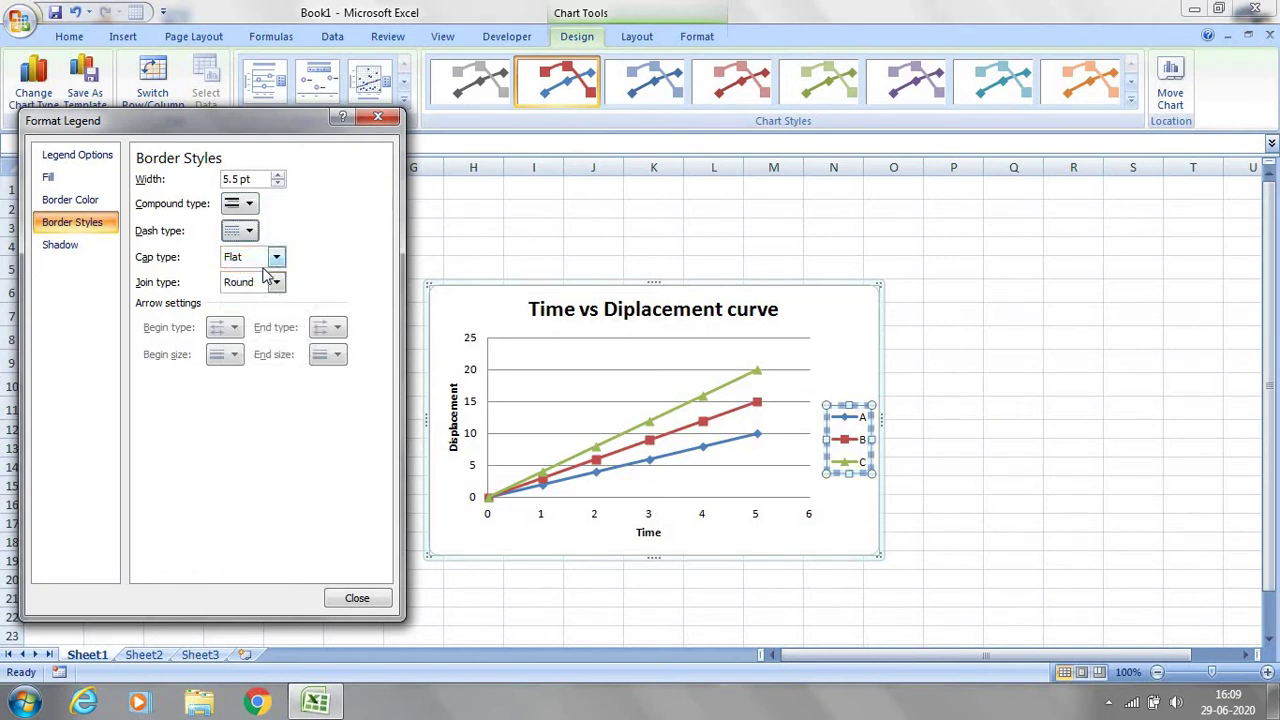
pyautogui.click(276, 258)
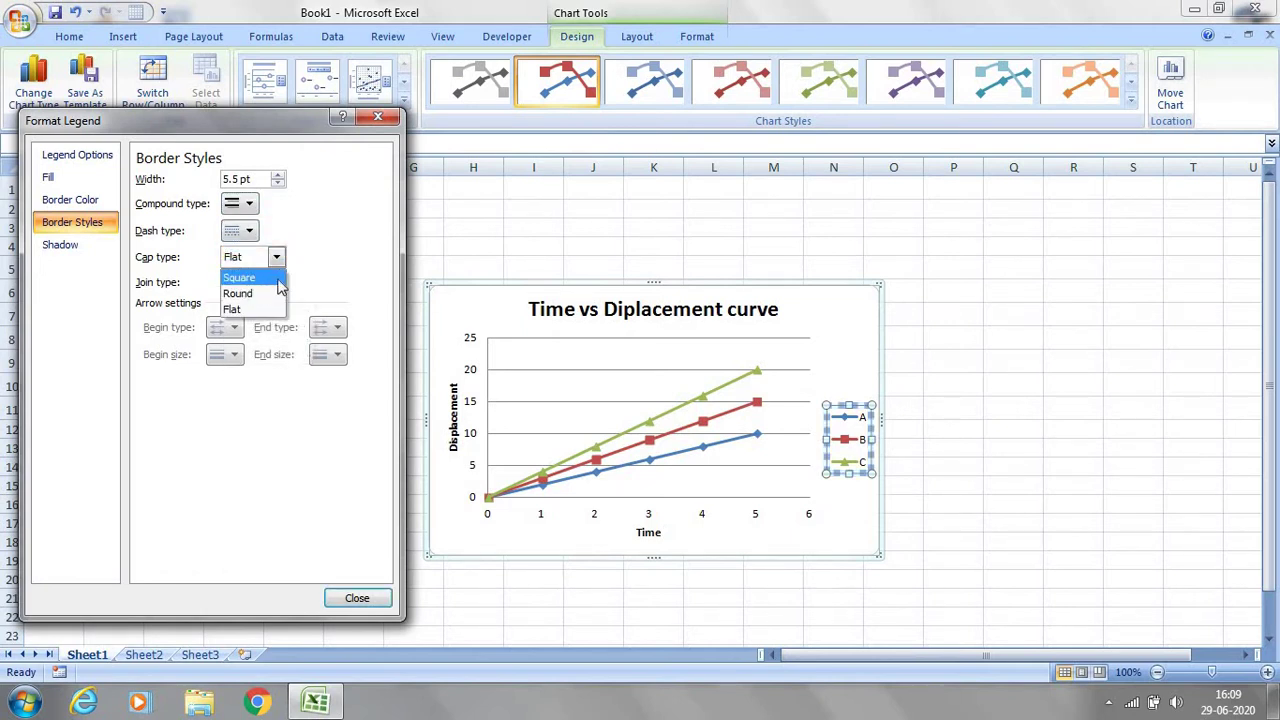
pyautogui.click(255, 309)
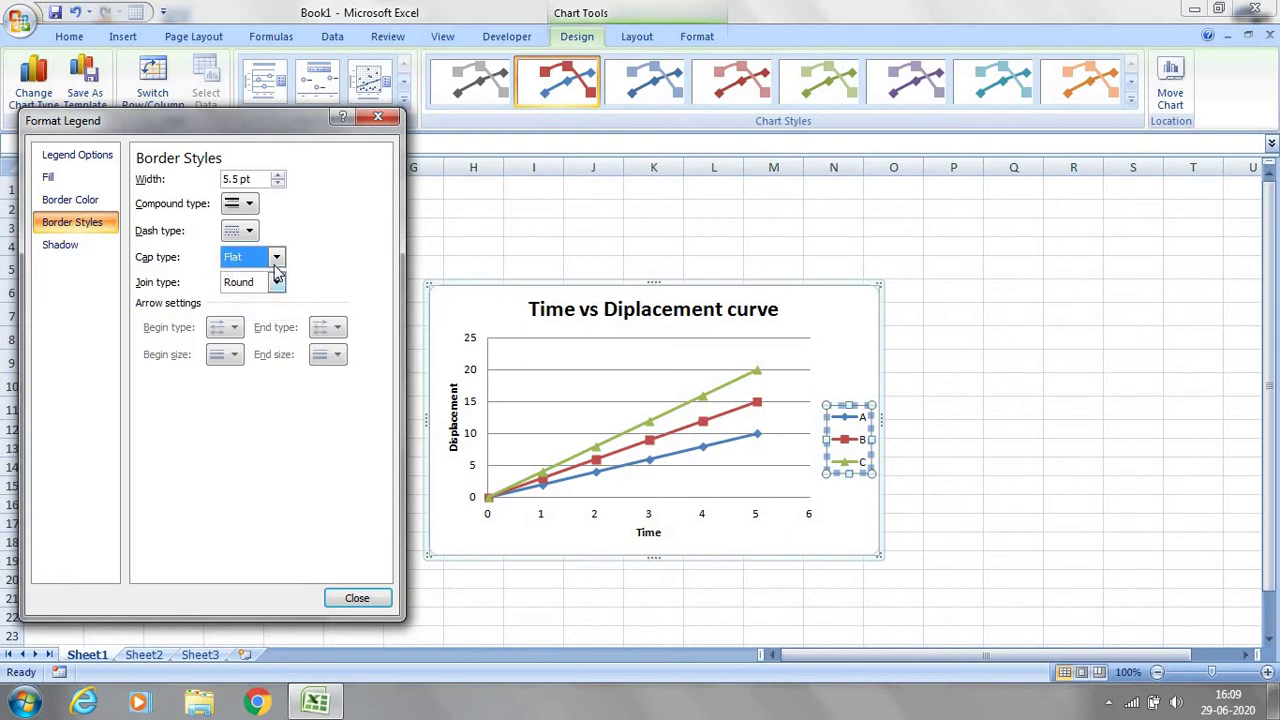
# - Switch the legend border to a dashed style, thin it to 2.5 pt, and close the dialog
pyautogui.click(250, 233)
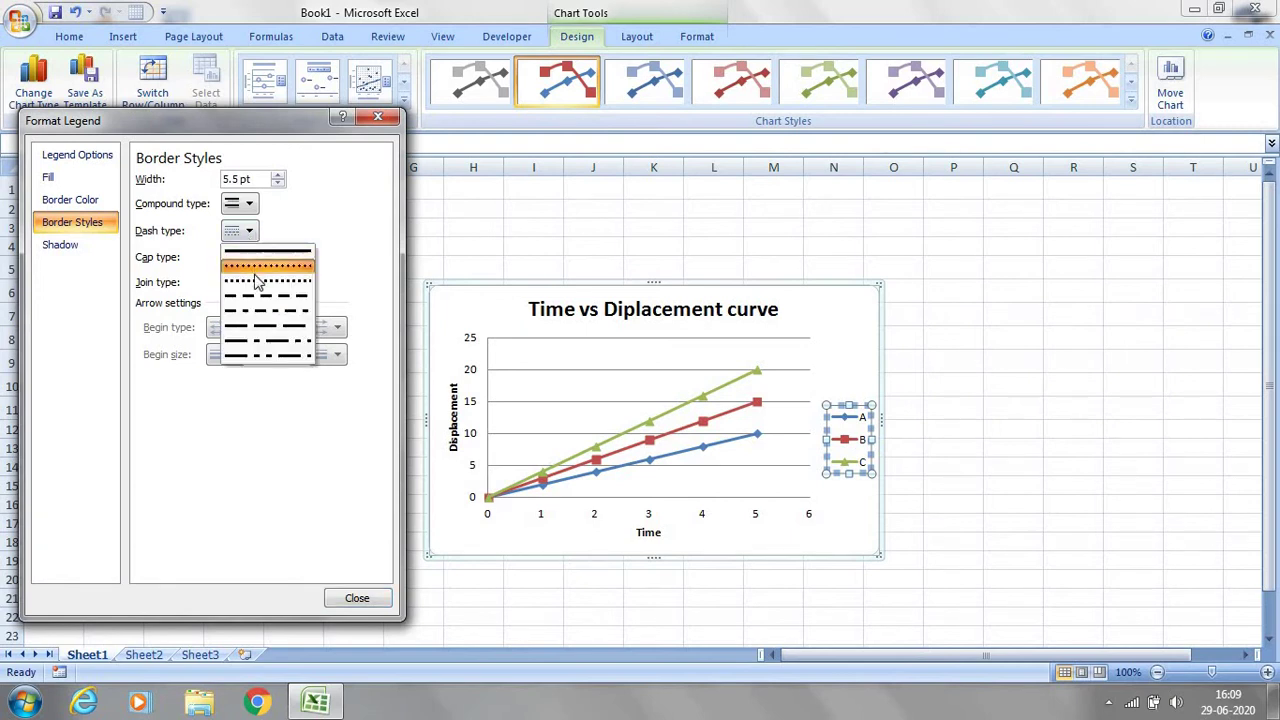
pyautogui.click(255, 282)
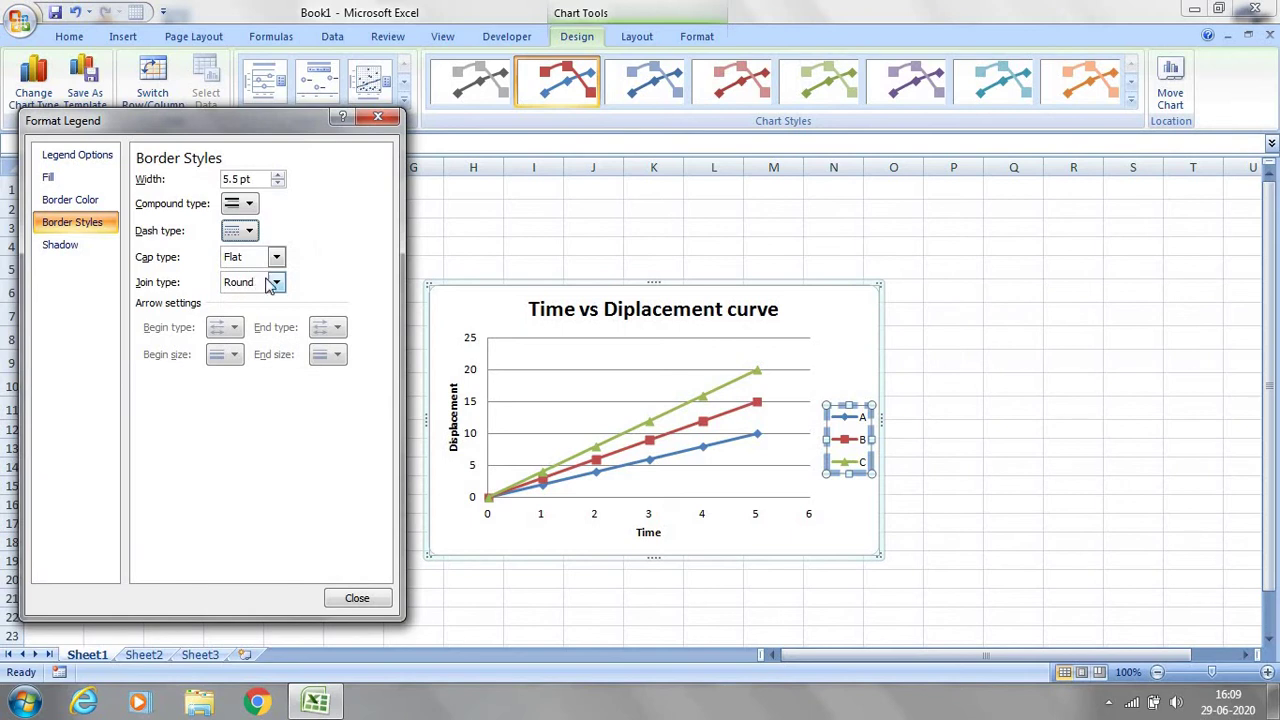
pyautogui.click(276, 285)
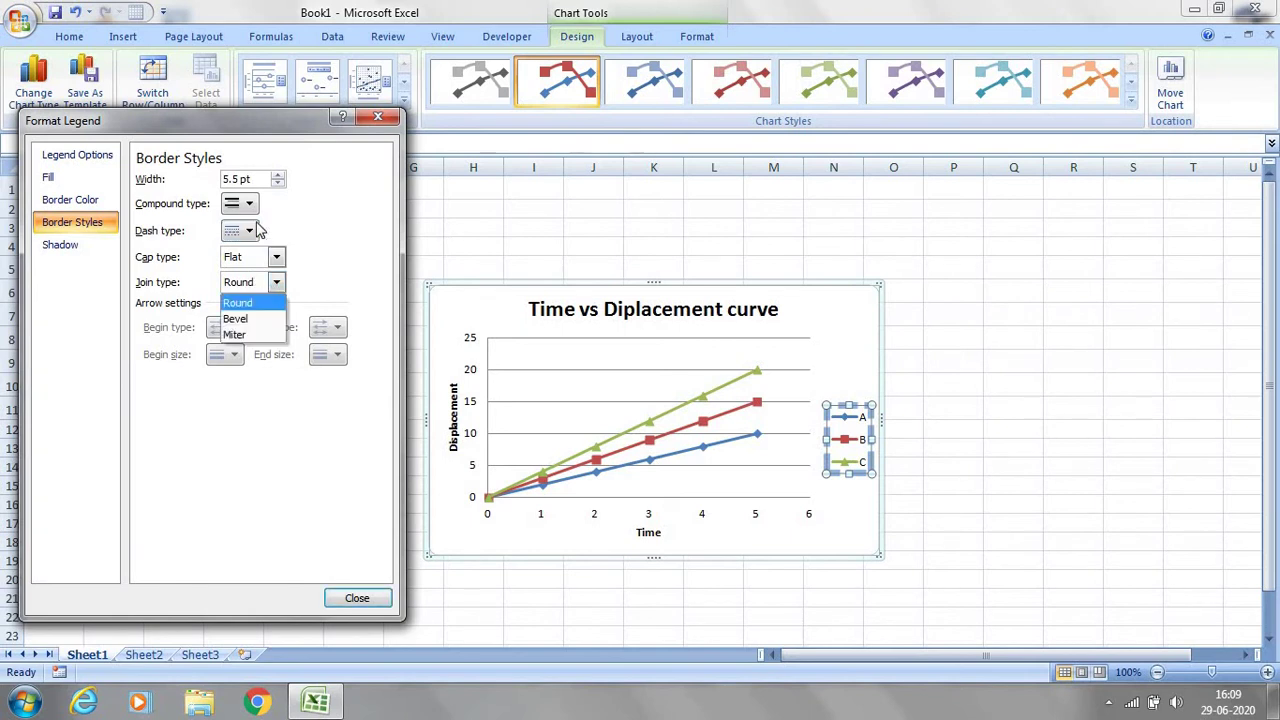
pyautogui.click(278, 187)
pyautogui.click(278, 187)
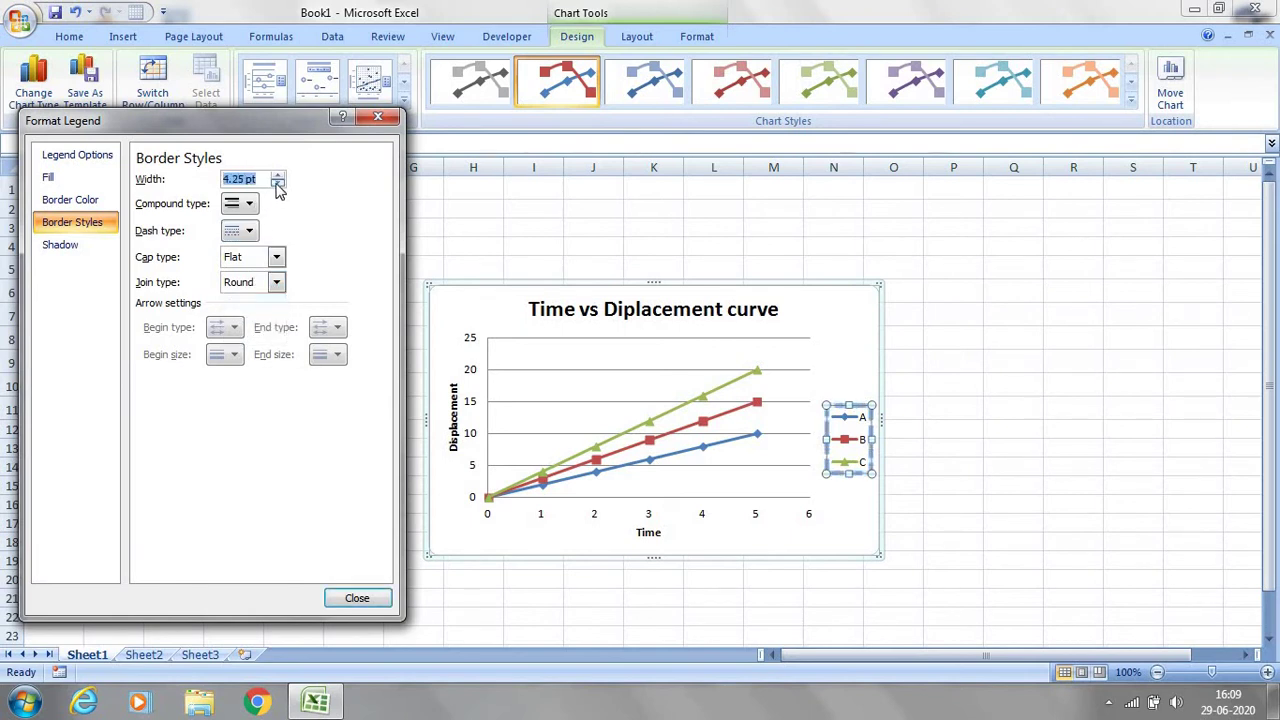
pyautogui.click(278, 187)
pyautogui.click(278, 187)
pyautogui.click(278, 187)
pyautogui.click(278, 187)
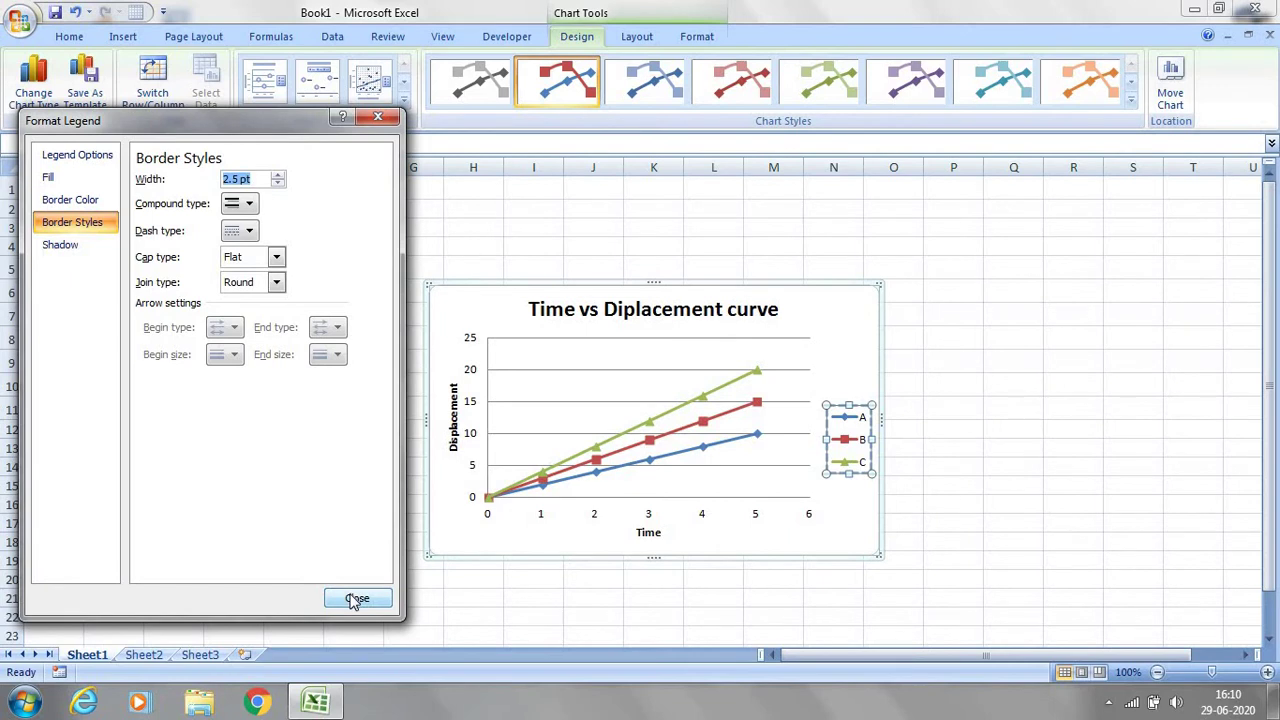
pyautogui.click(357, 599)
# - Open Format Data Series for series C and give it built-in square markers at size 18
pyautogui.click(634, 432)
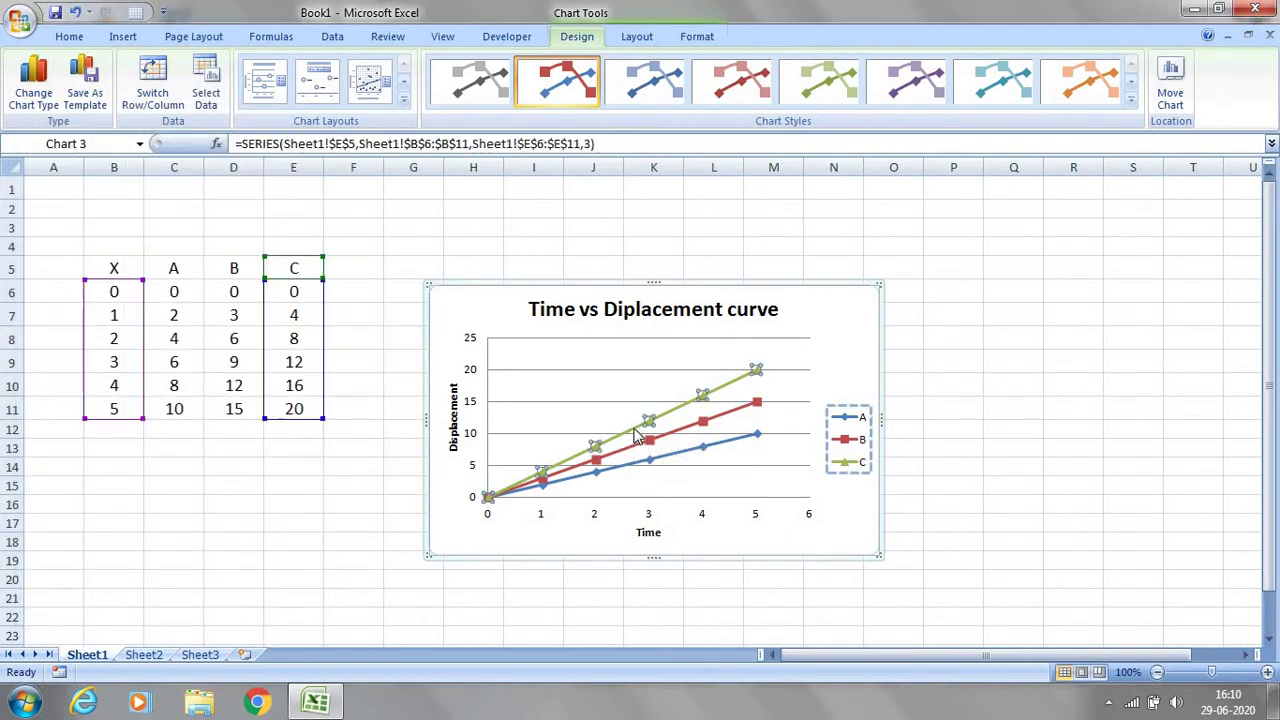
pyautogui.rightClick(634, 432)
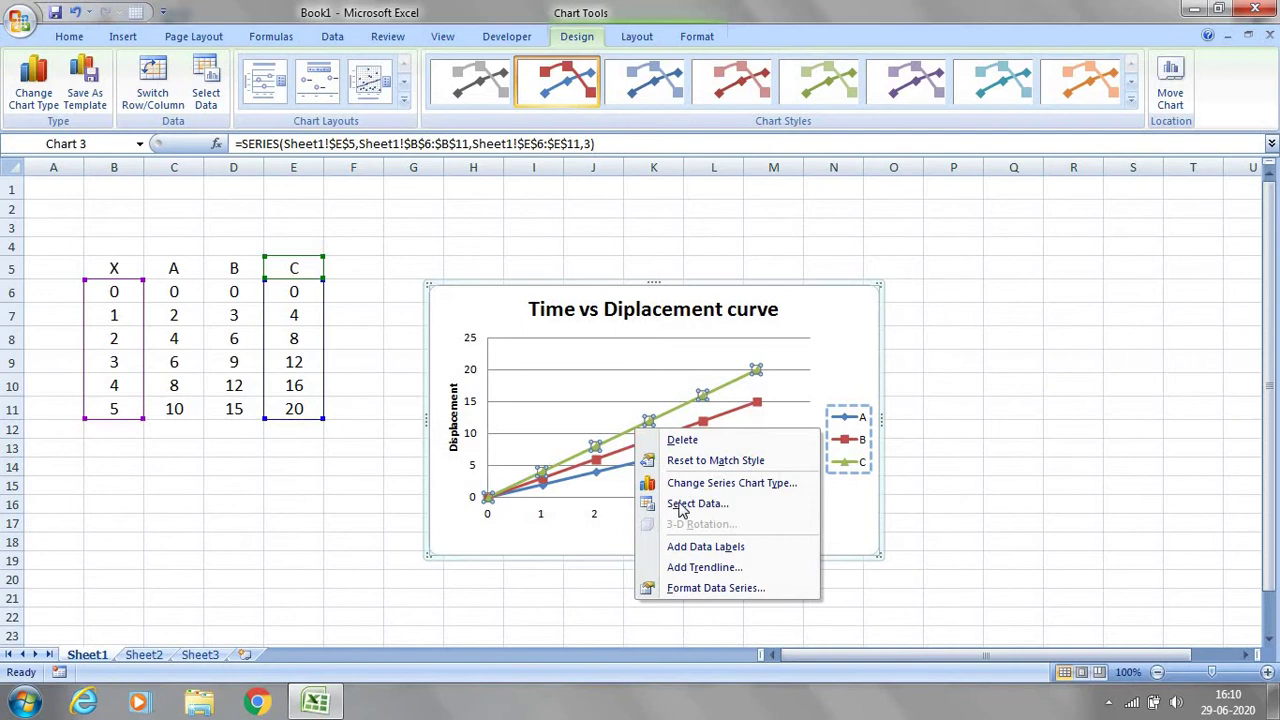
pyautogui.click(704, 590)
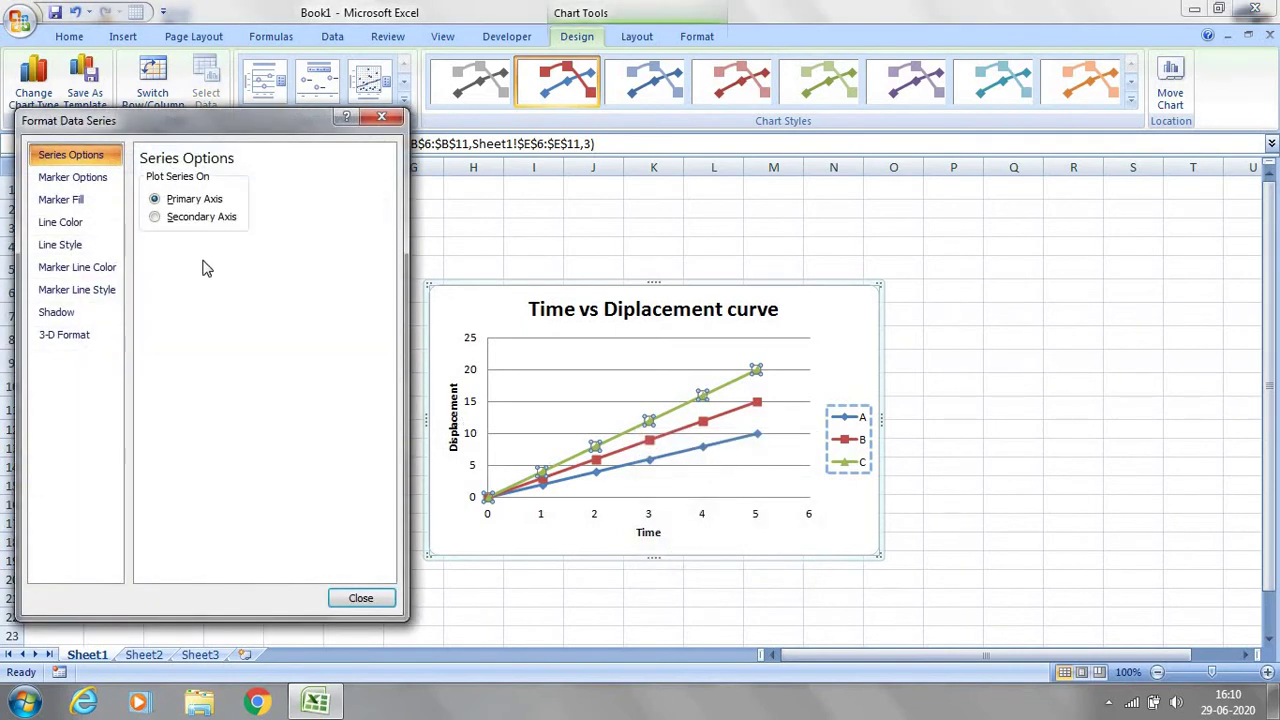
pyautogui.click(85, 184)
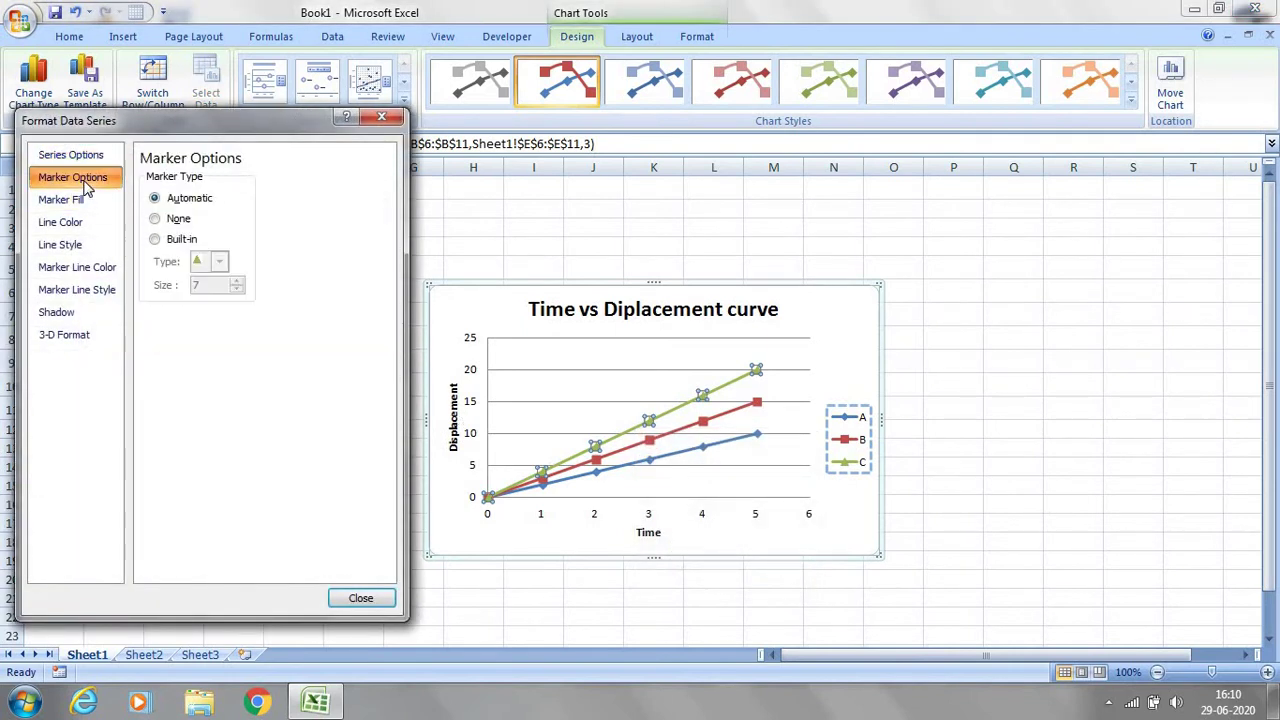
pyautogui.click(155, 240)
pyautogui.click(220, 262)
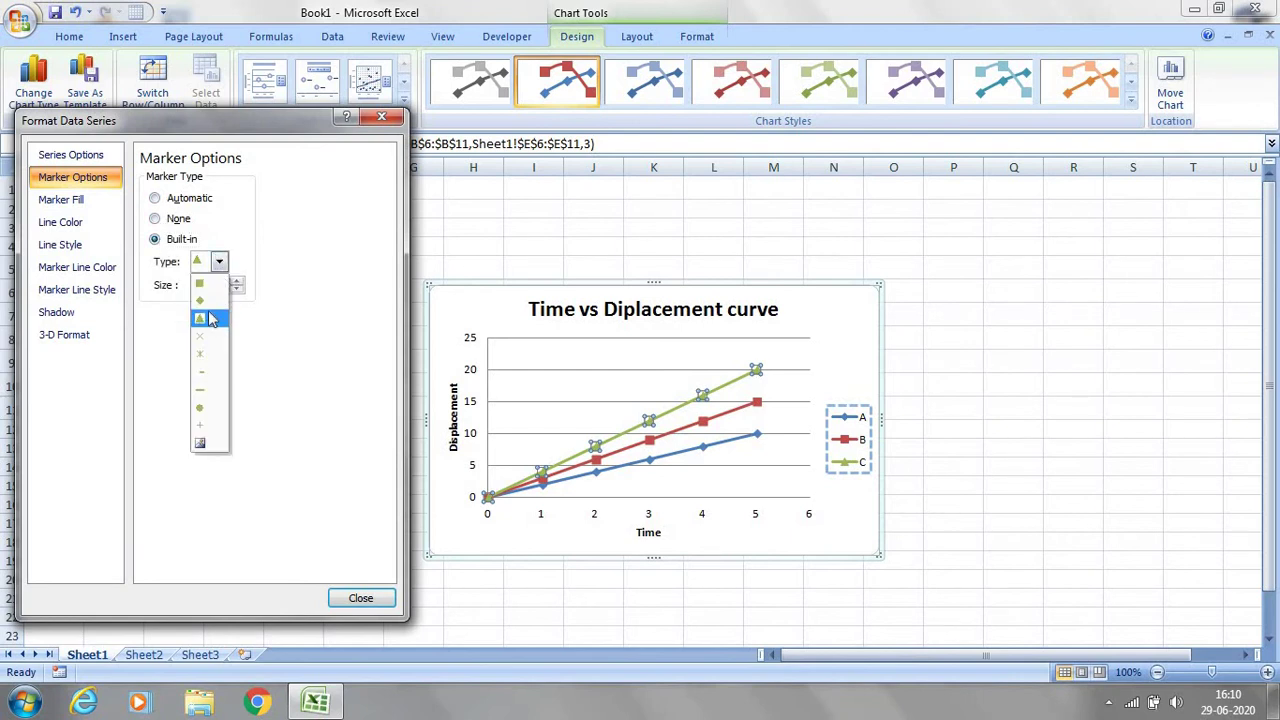
pyautogui.click(200, 285)
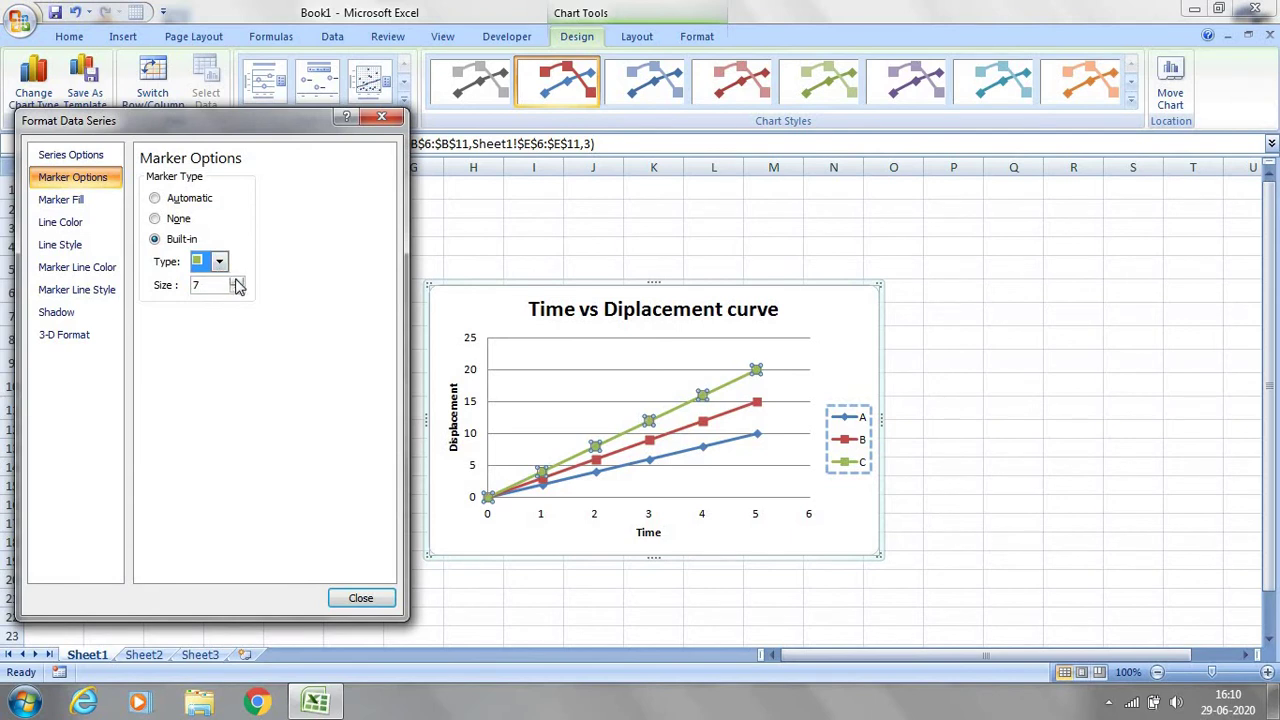
pyautogui.click(237, 282)
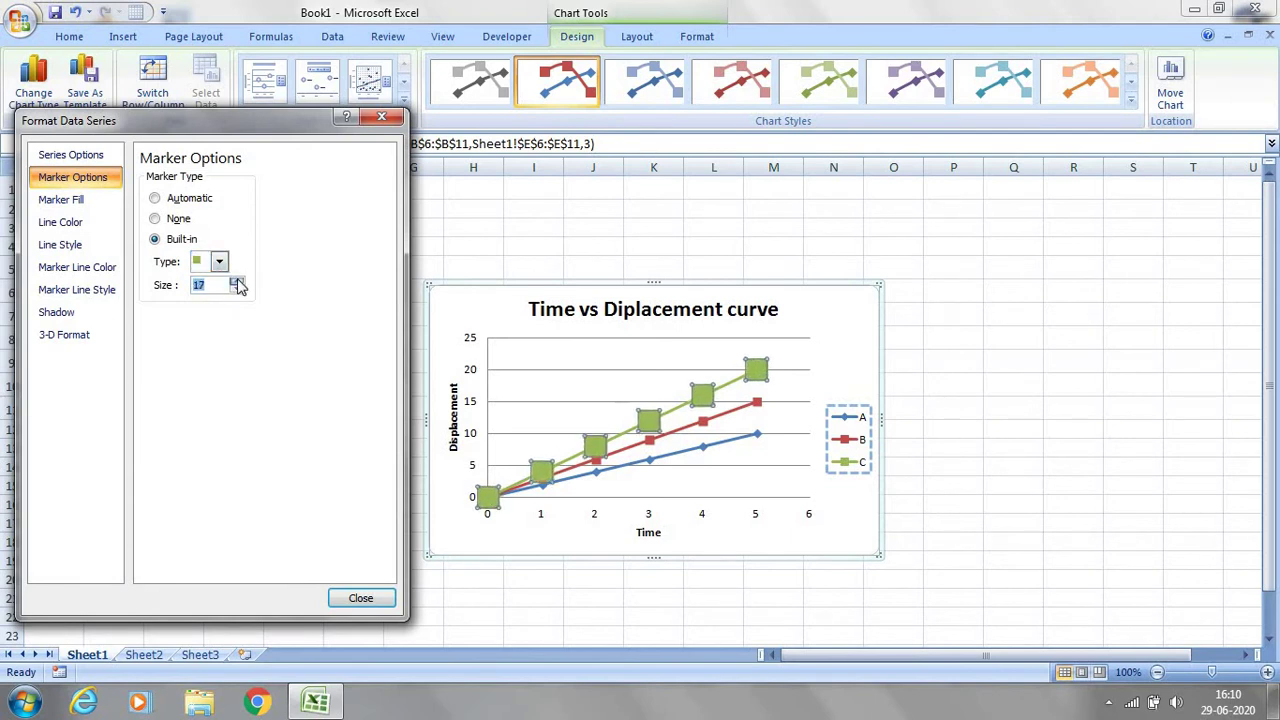
pyautogui.click(237, 282)
# - Change series C's markers to X shapes, briefly trying circles, and shrink them to size 12
pyautogui.click(219, 261)
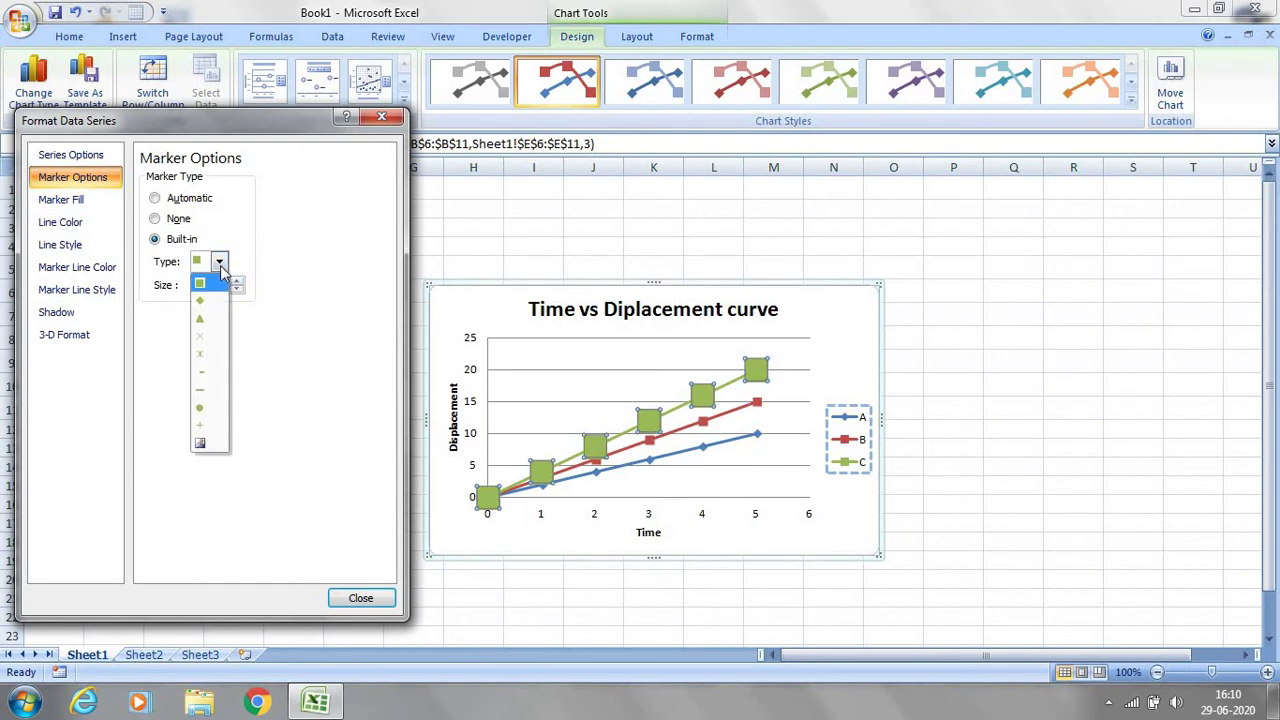
pyautogui.click(203, 410)
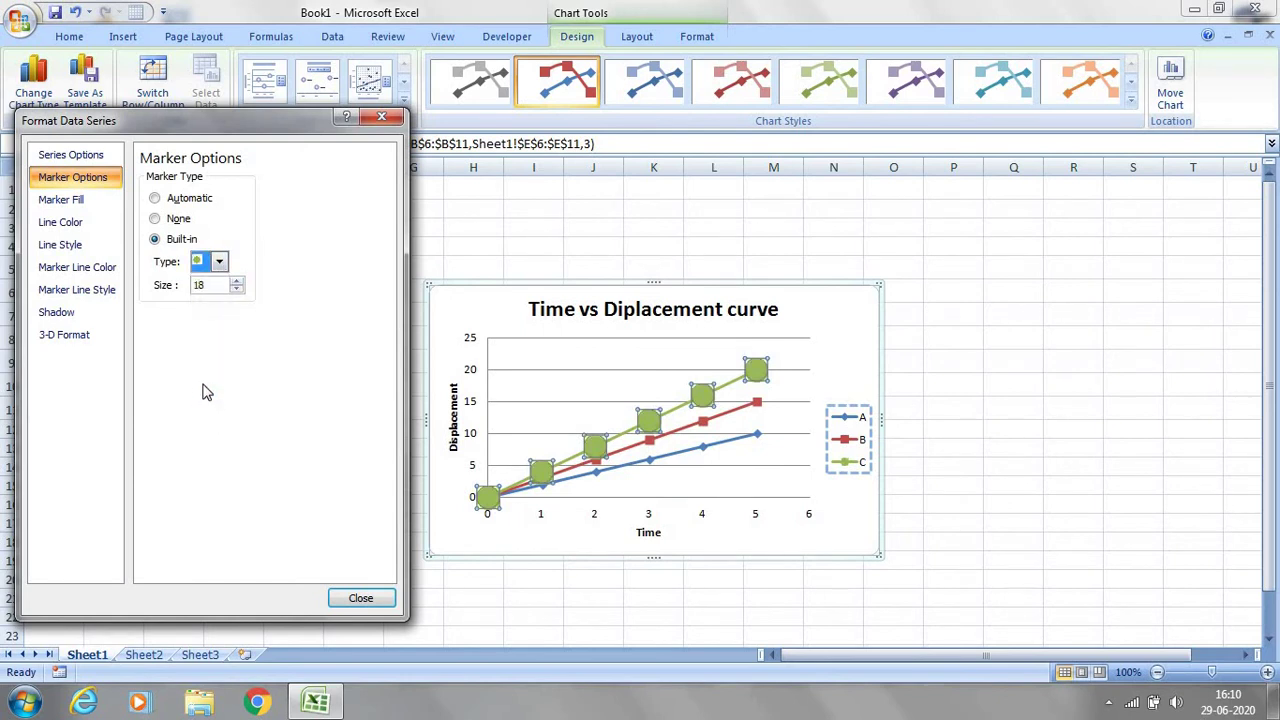
pyautogui.click(221, 268)
pyautogui.click(203, 357)
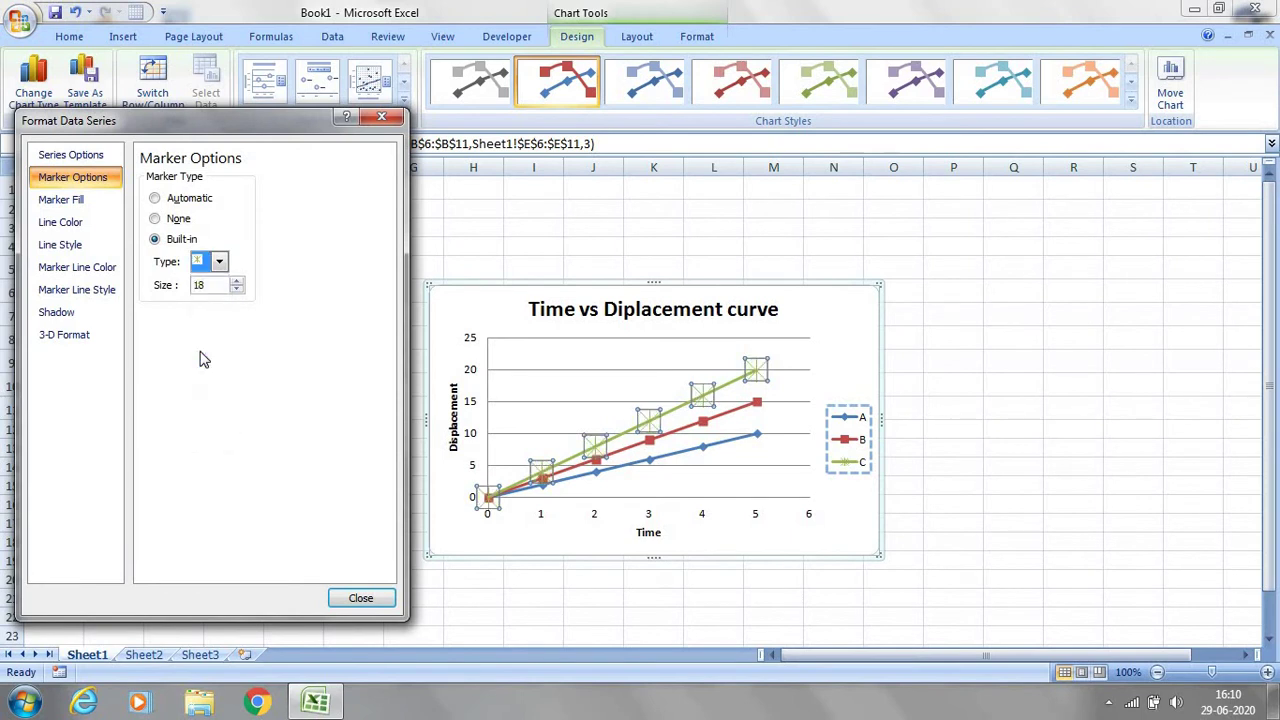
pyautogui.click(237, 290)
pyautogui.click(237, 290)
pyautogui.click(237, 290)
pyautogui.click(237, 290)
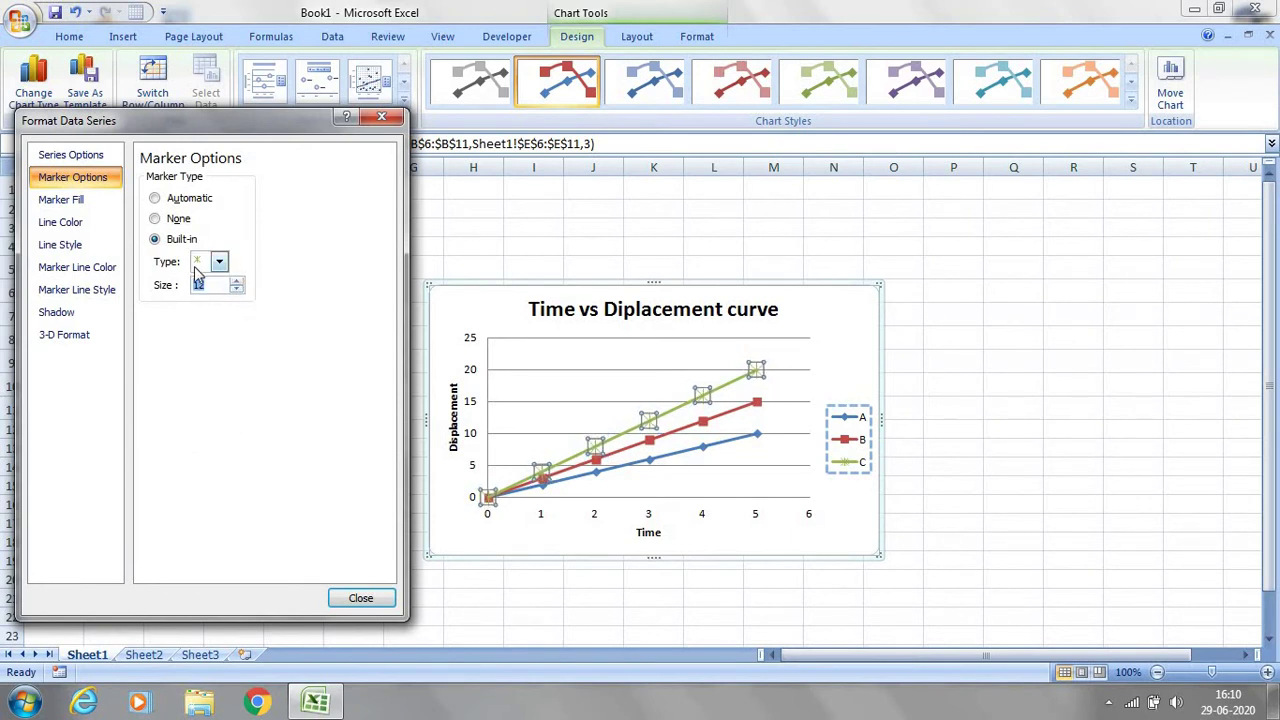
pyautogui.click(78, 206)
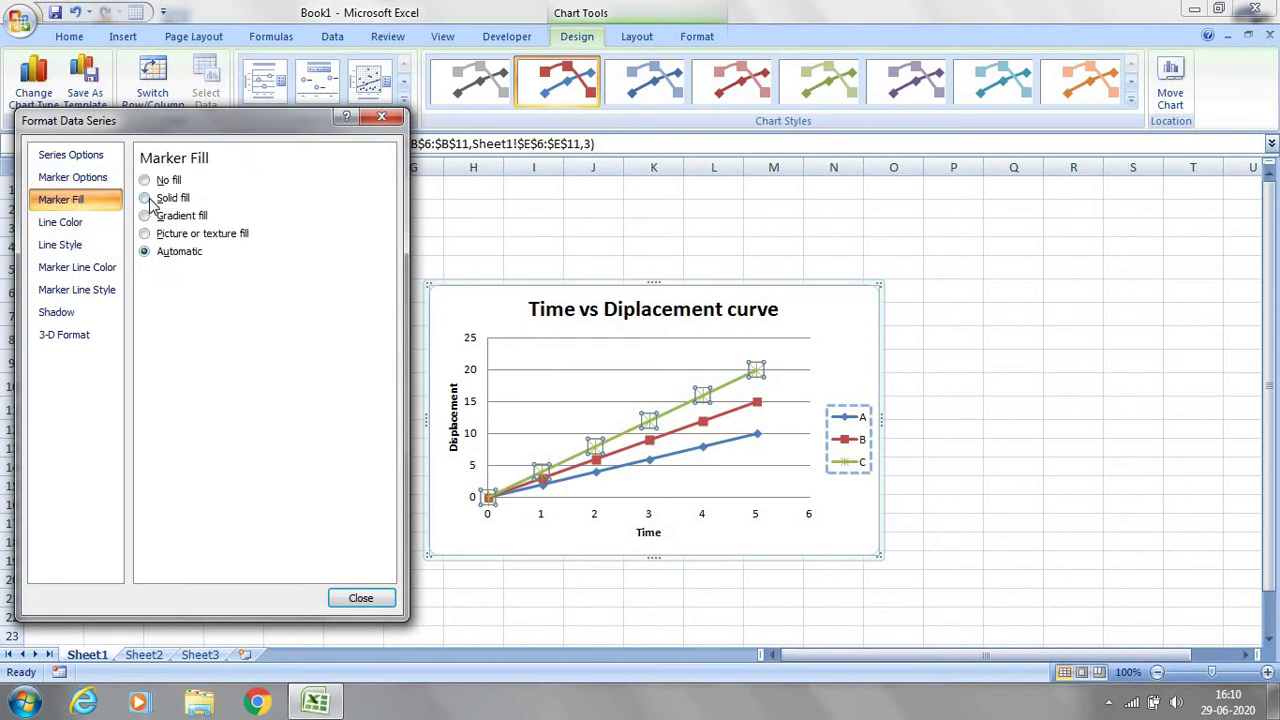
# - Give series C's markers a solid Yellow fill at 0% transparency
pyautogui.click(151, 199)
pyautogui.click(222, 277)
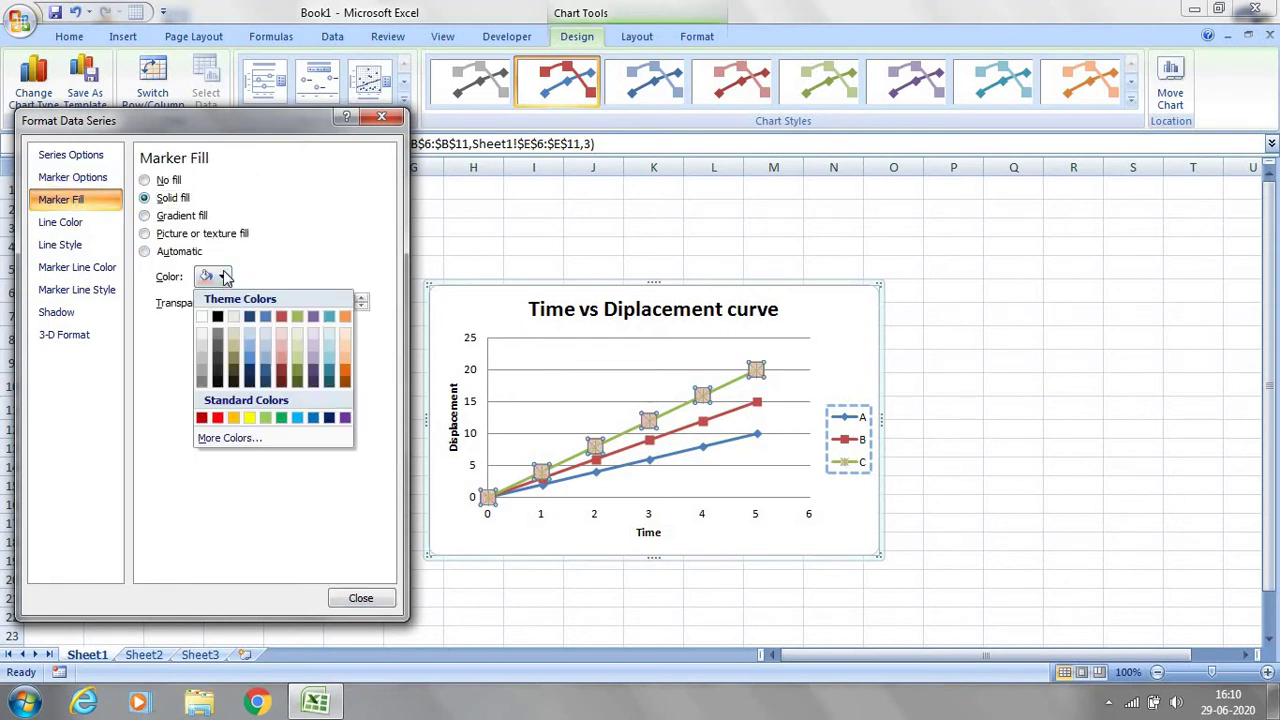
pyautogui.click(249, 418)
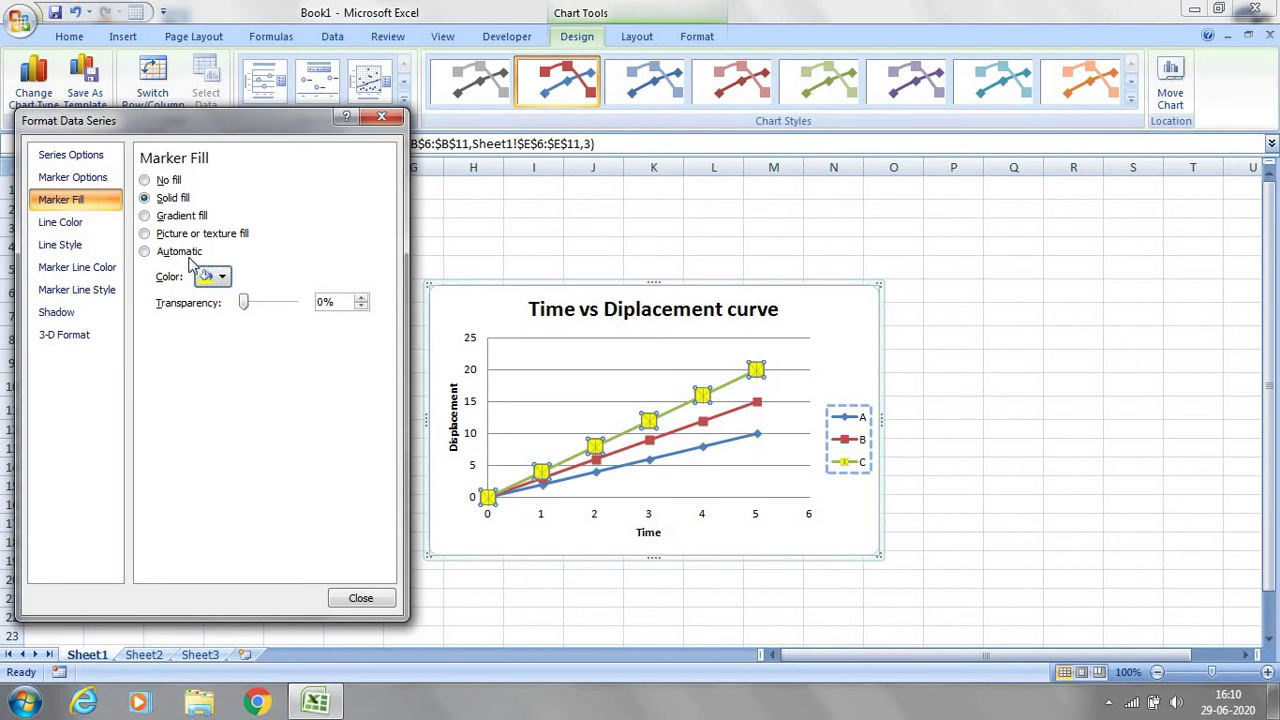
pyautogui.click(84, 271)
# - Outline series C's markers with a solid dark orange line
pyautogui.click(147, 199)
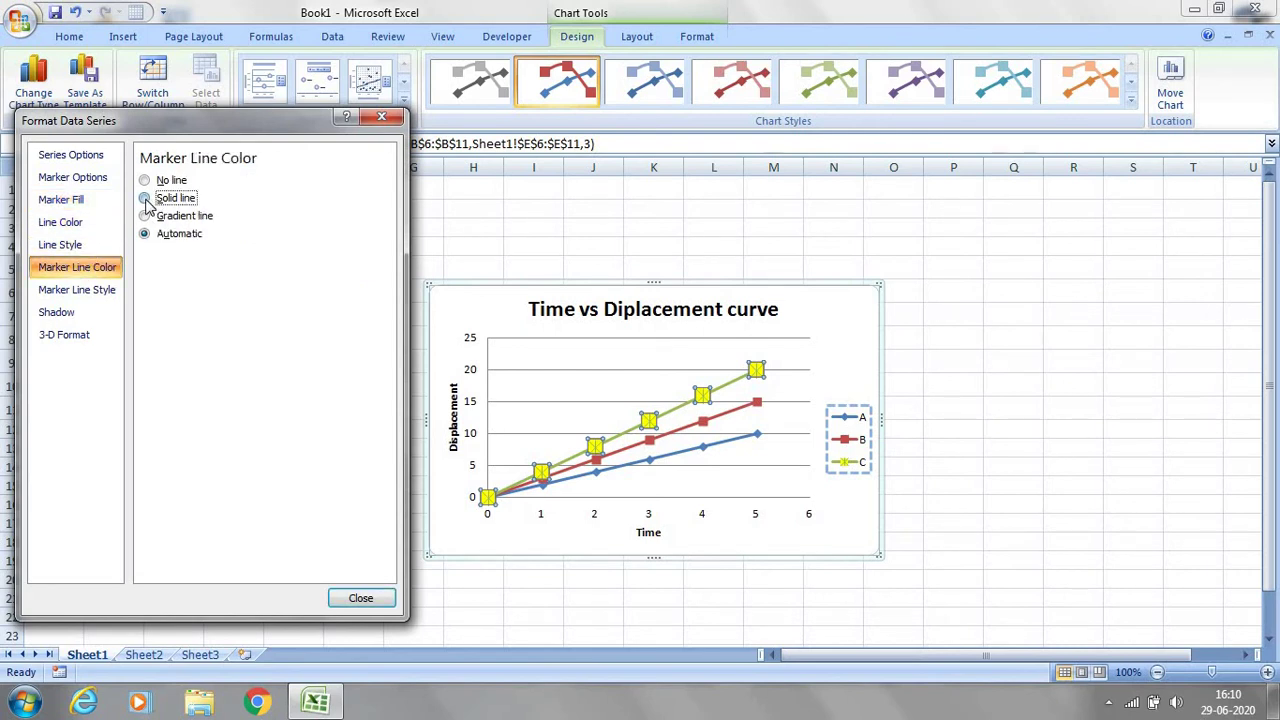
pyautogui.click(222, 256)
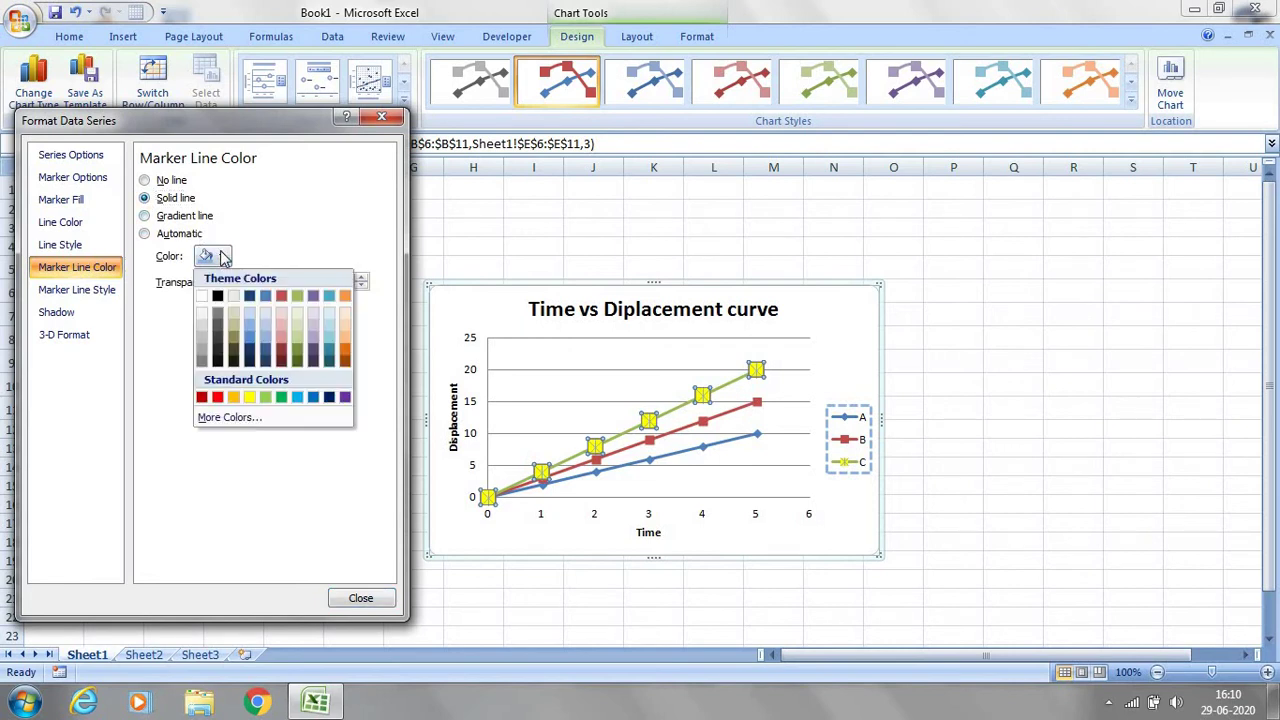
pyautogui.click(345, 346)
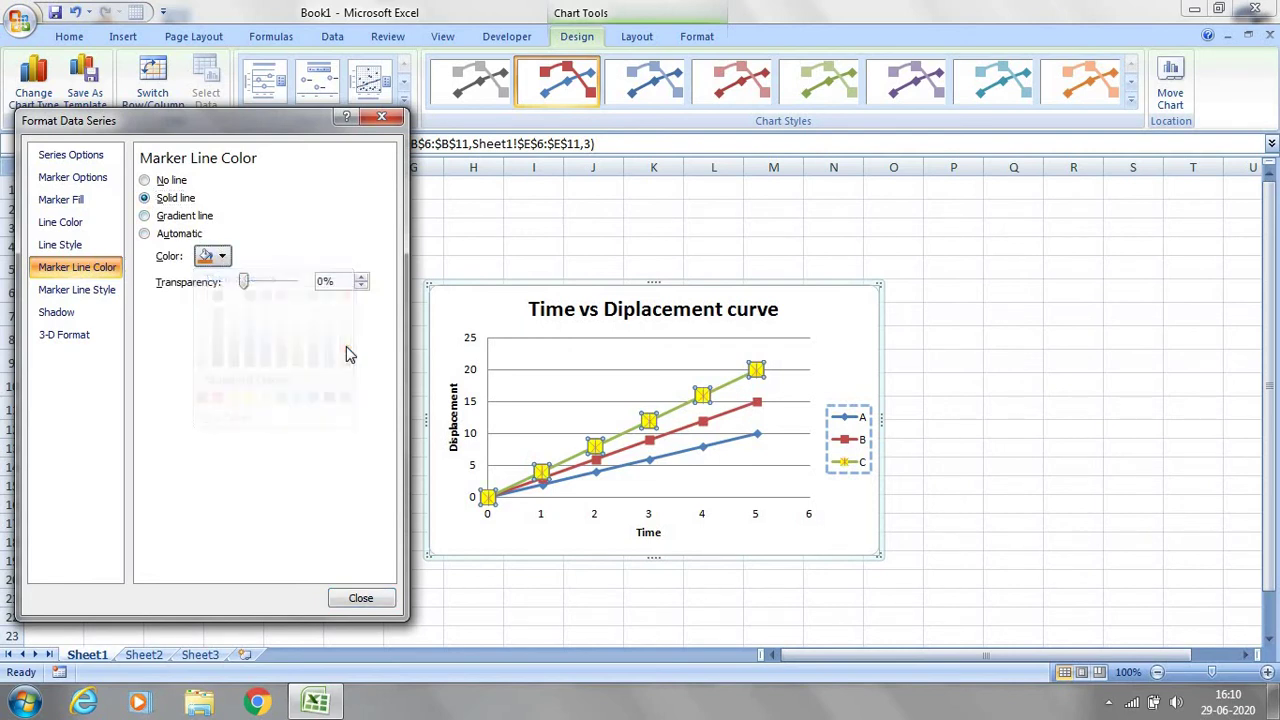
pyautogui.click(224, 258)
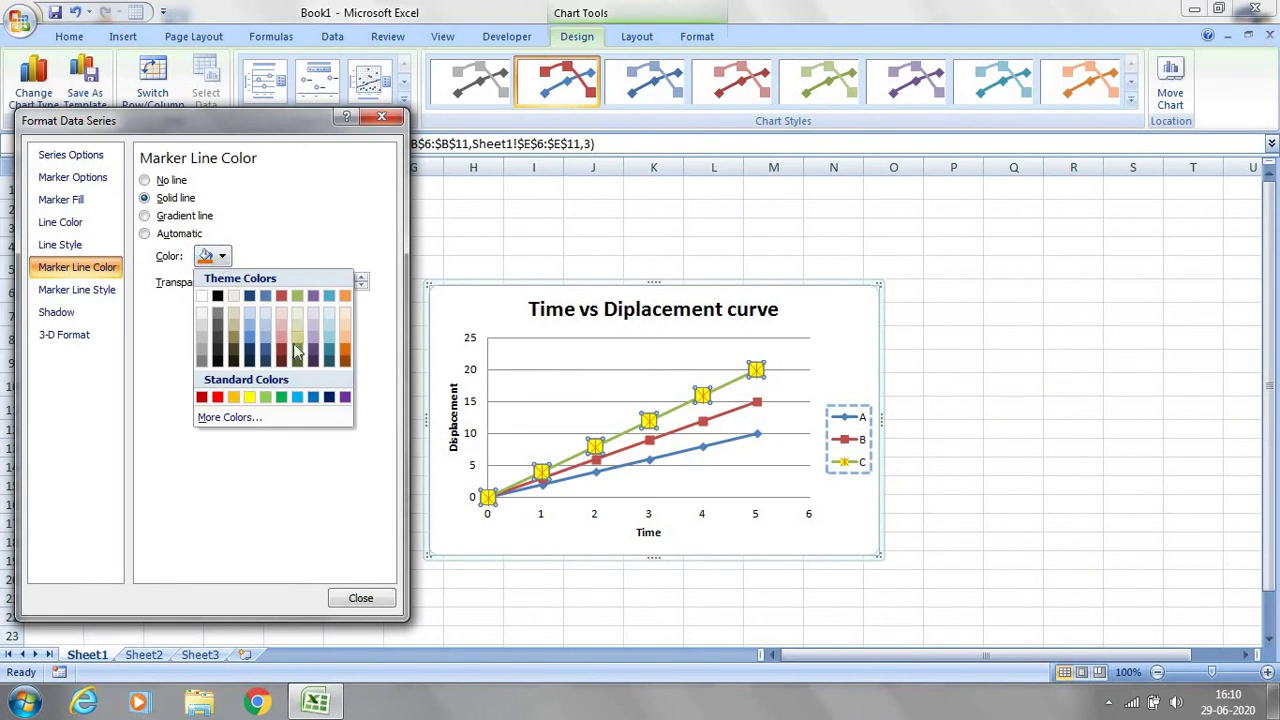
pyautogui.click(347, 345)
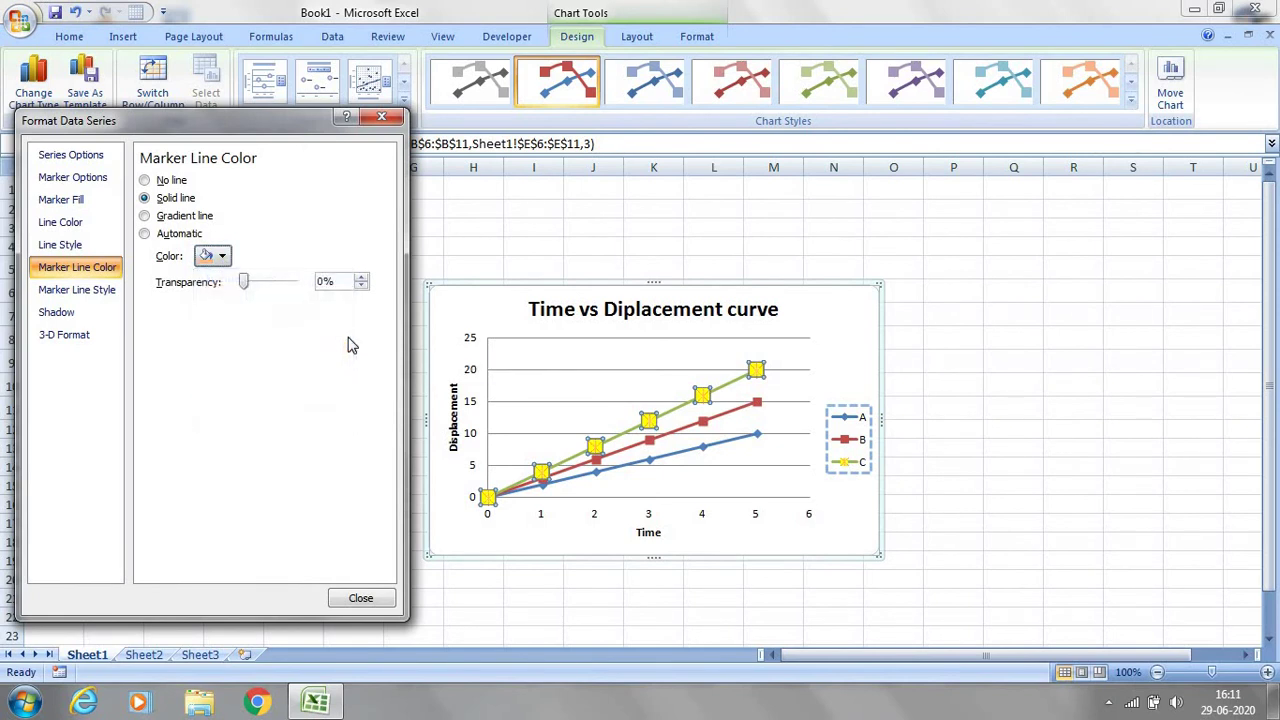
pyautogui.click(224, 258)
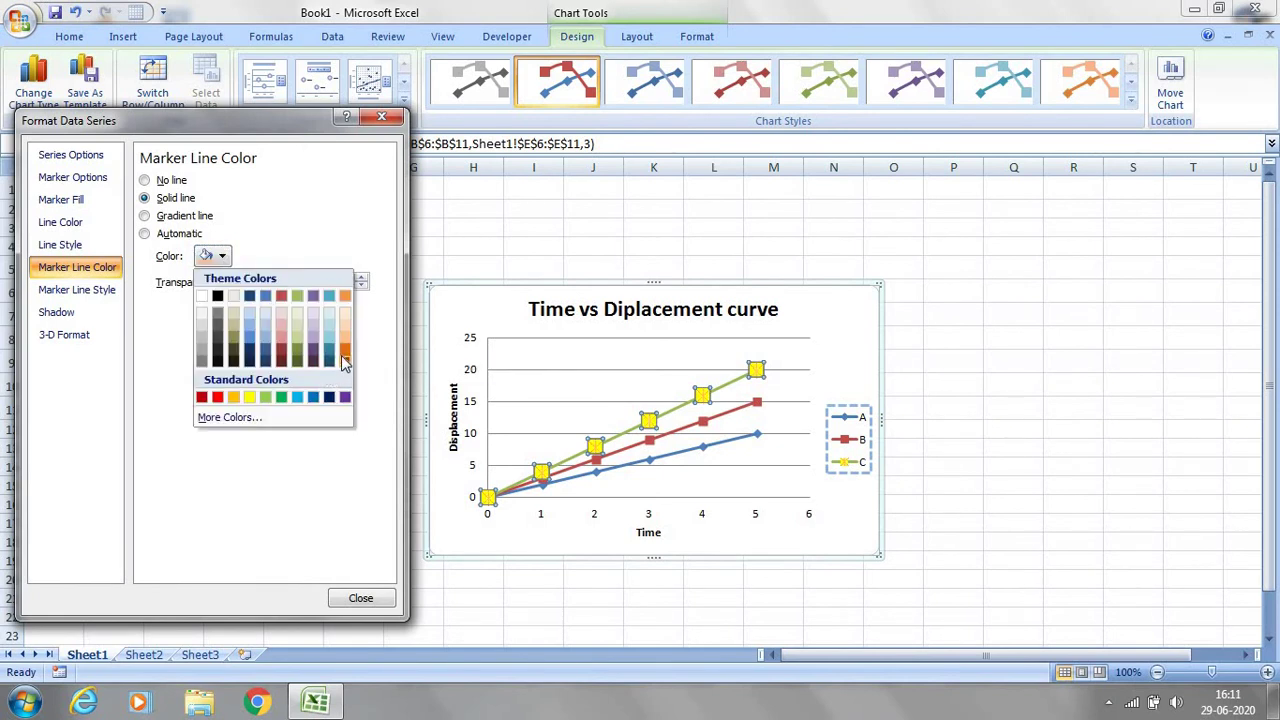
pyautogui.click(344, 352)
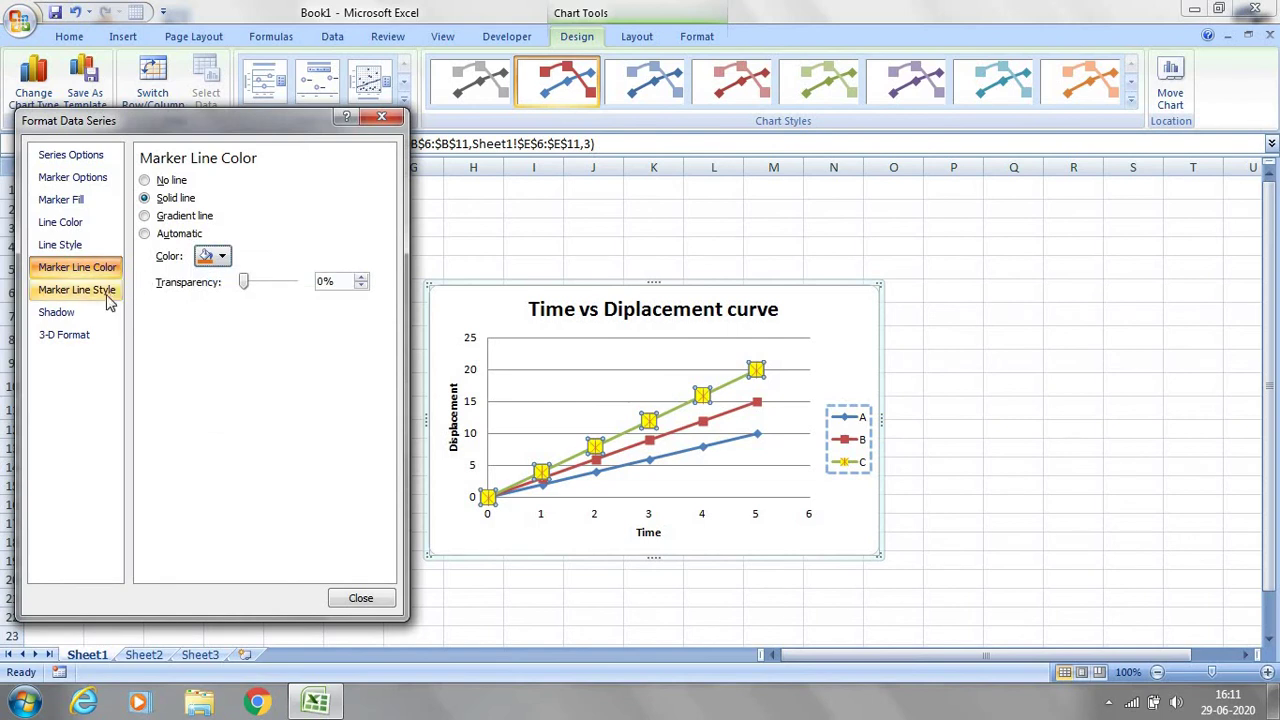
# - Make series C's connecting line a solid light blue line at 0% transparency
pyautogui.click(62, 222)
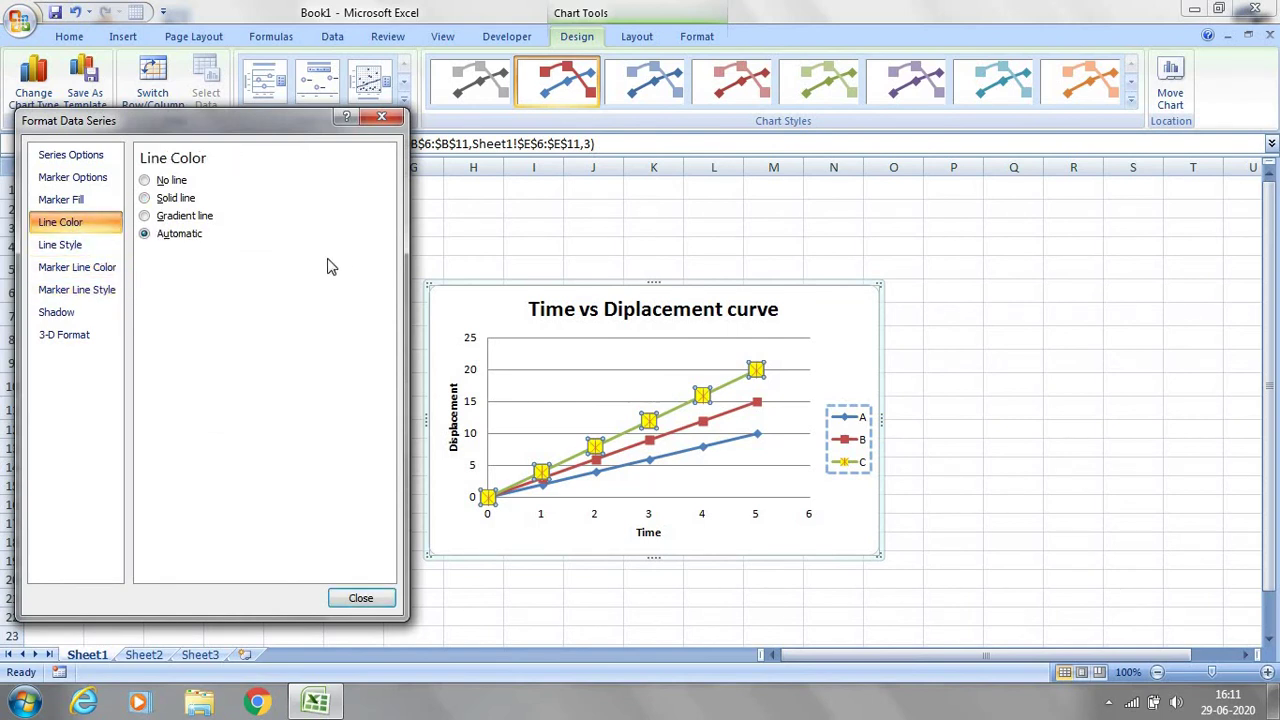
pyautogui.click(146, 197)
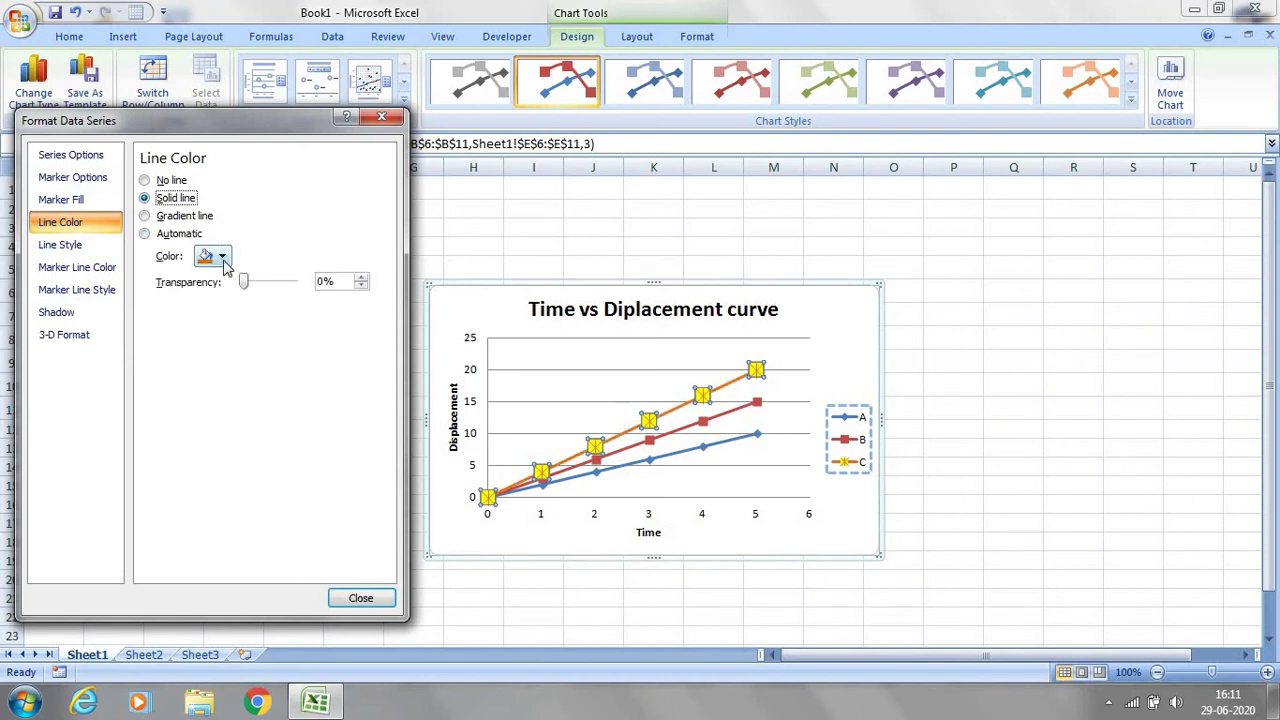
pyautogui.click(222, 257)
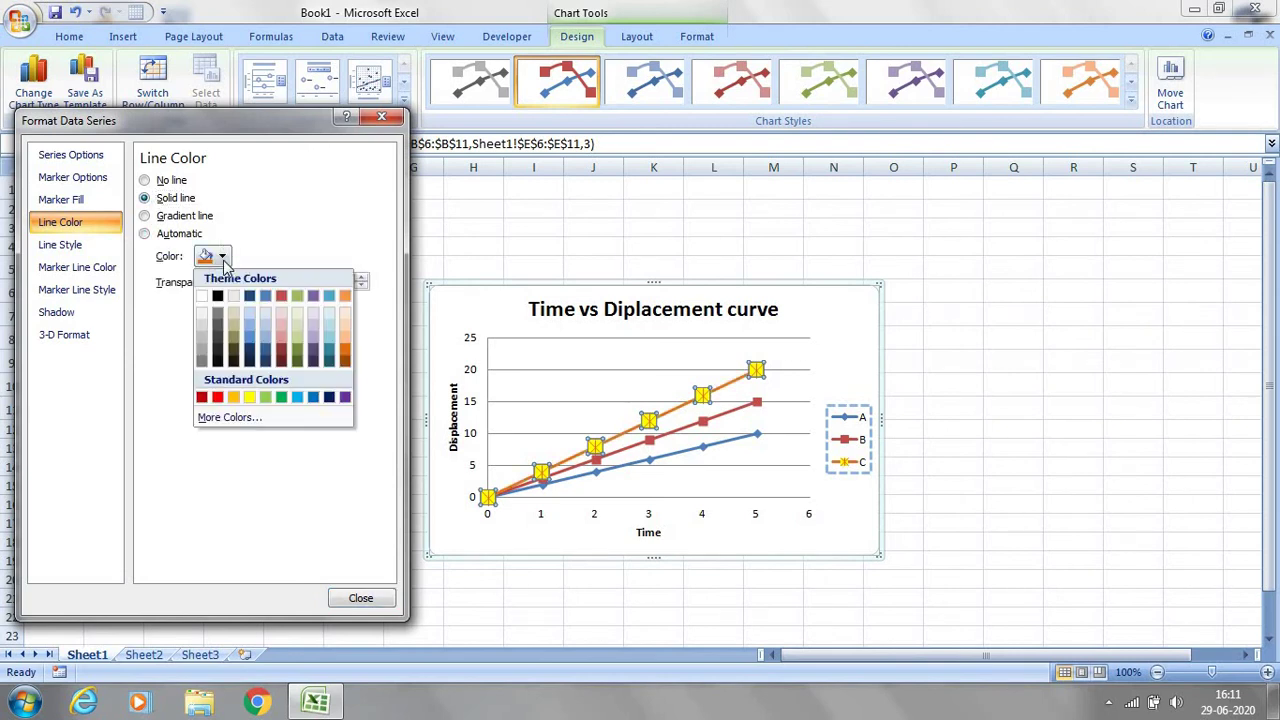
pyautogui.click(297, 397)
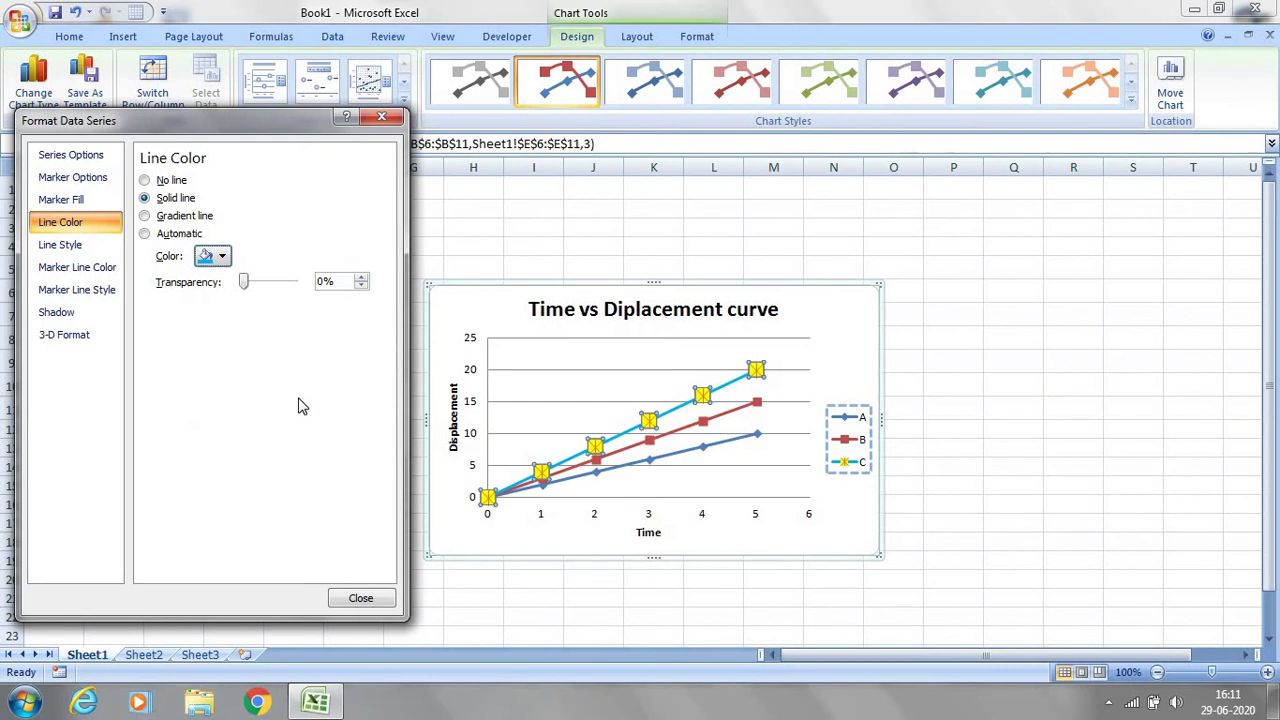
# - Adjust series C's line width, trying 5.75 pt before settling at 5.25 pt
pyautogui.click(86, 250)
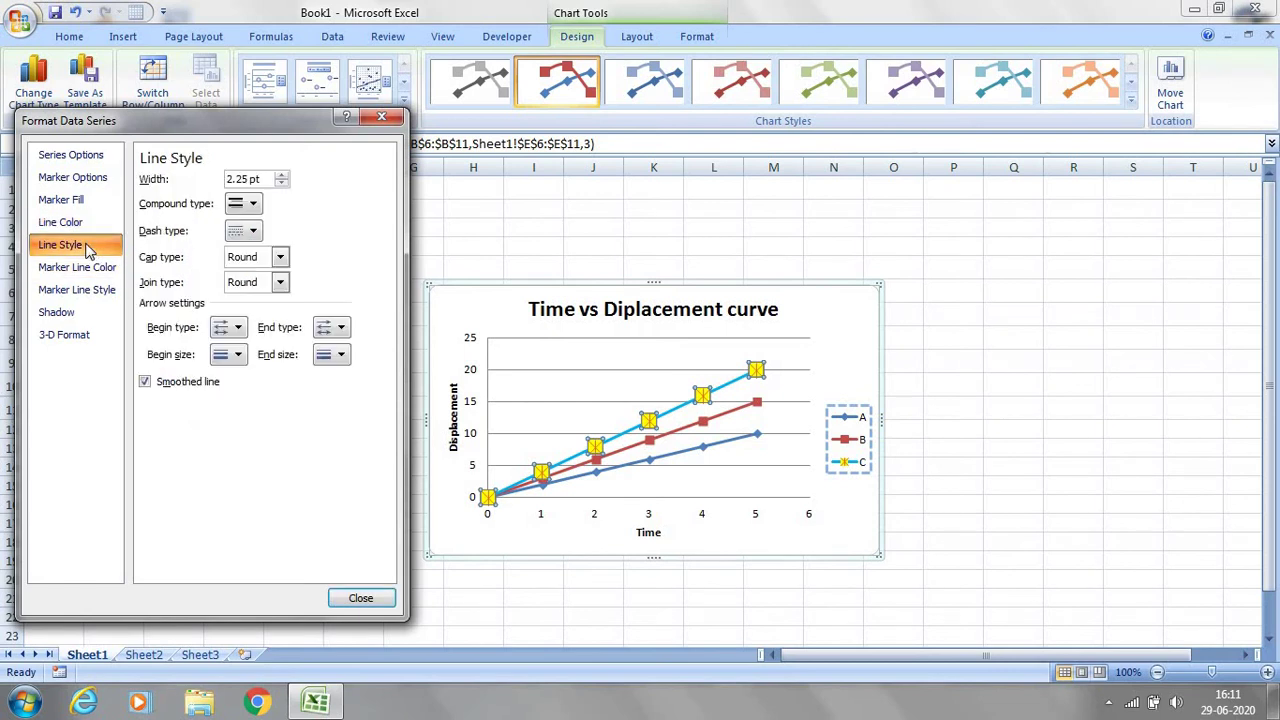
pyautogui.click(282, 175)
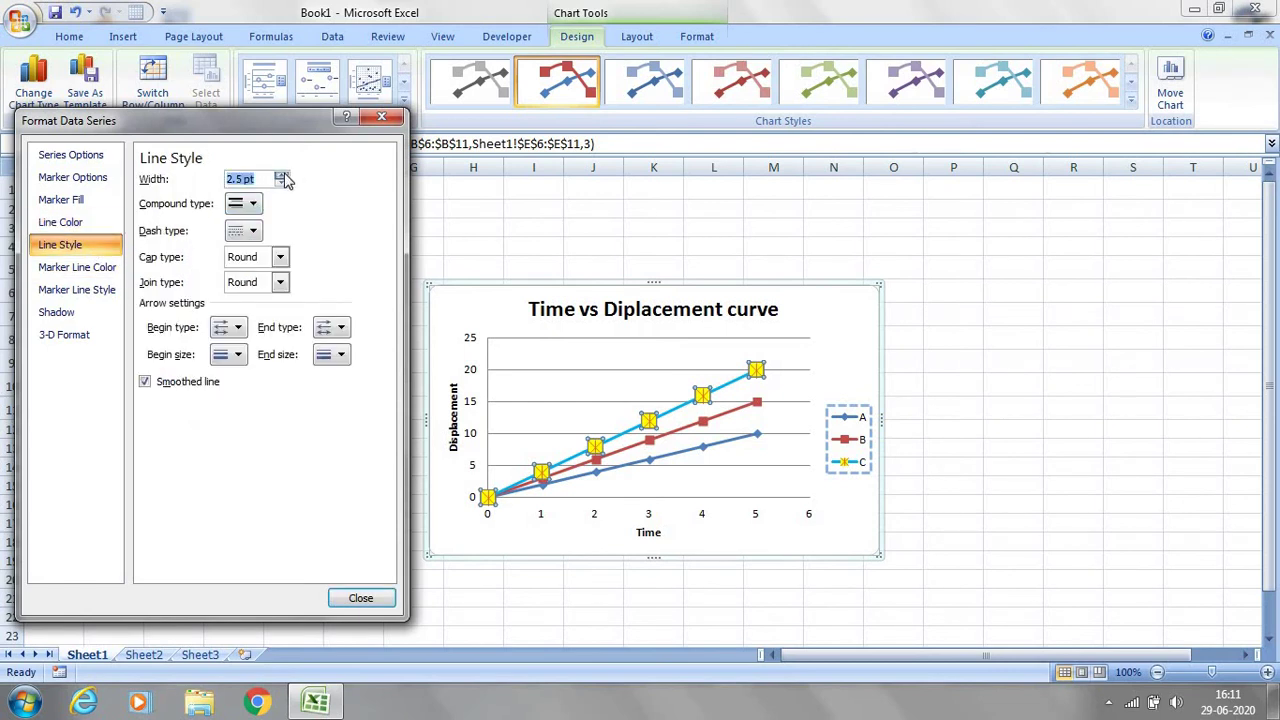
pyautogui.click(282, 175)
pyautogui.click(282, 175)
pyautogui.click(282, 175)
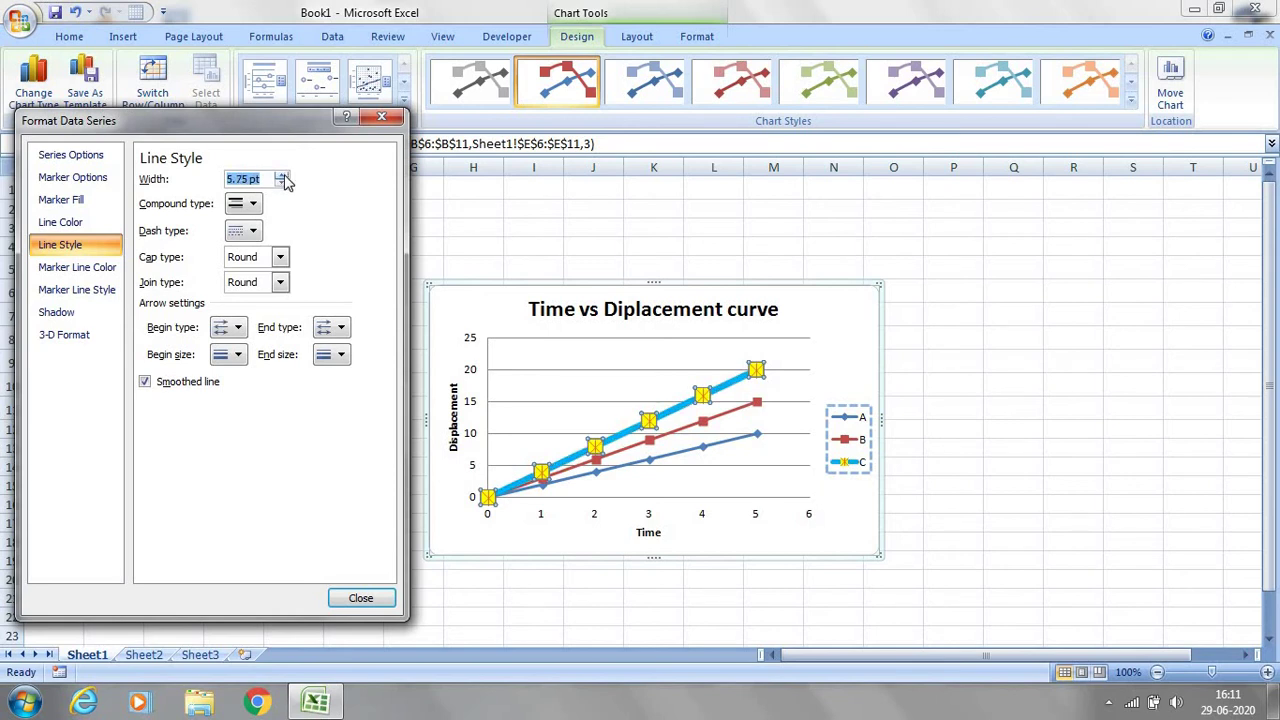
pyautogui.click(283, 185)
pyautogui.click(283, 185)
pyautogui.click(283, 185)
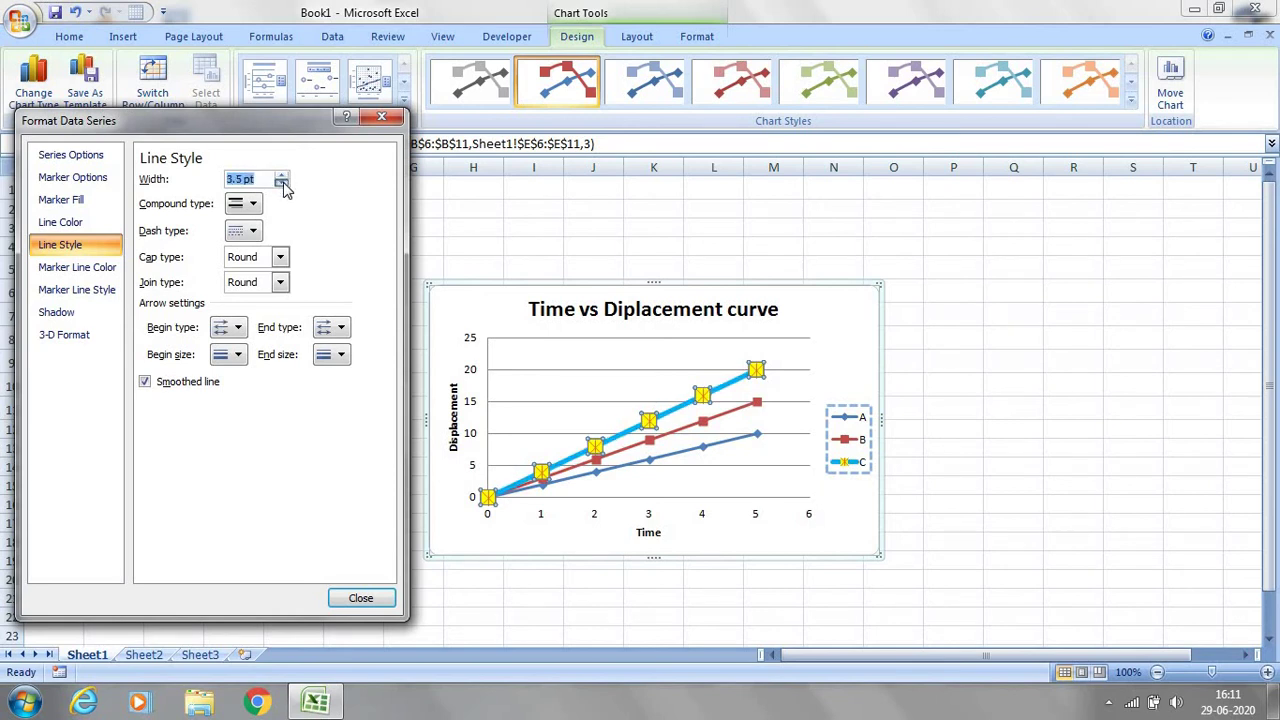
pyautogui.click(283, 185)
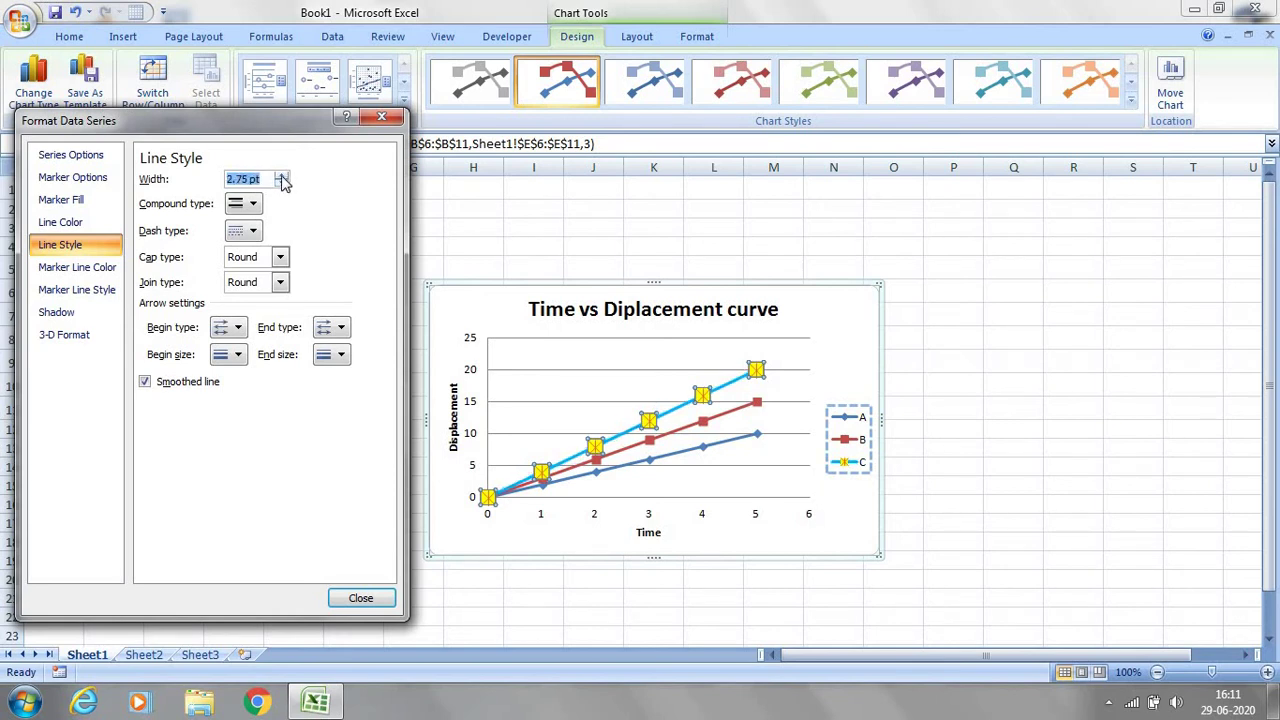
pyautogui.click(282, 176)
pyautogui.click(282, 176)
pyautogui.click(282, 176)
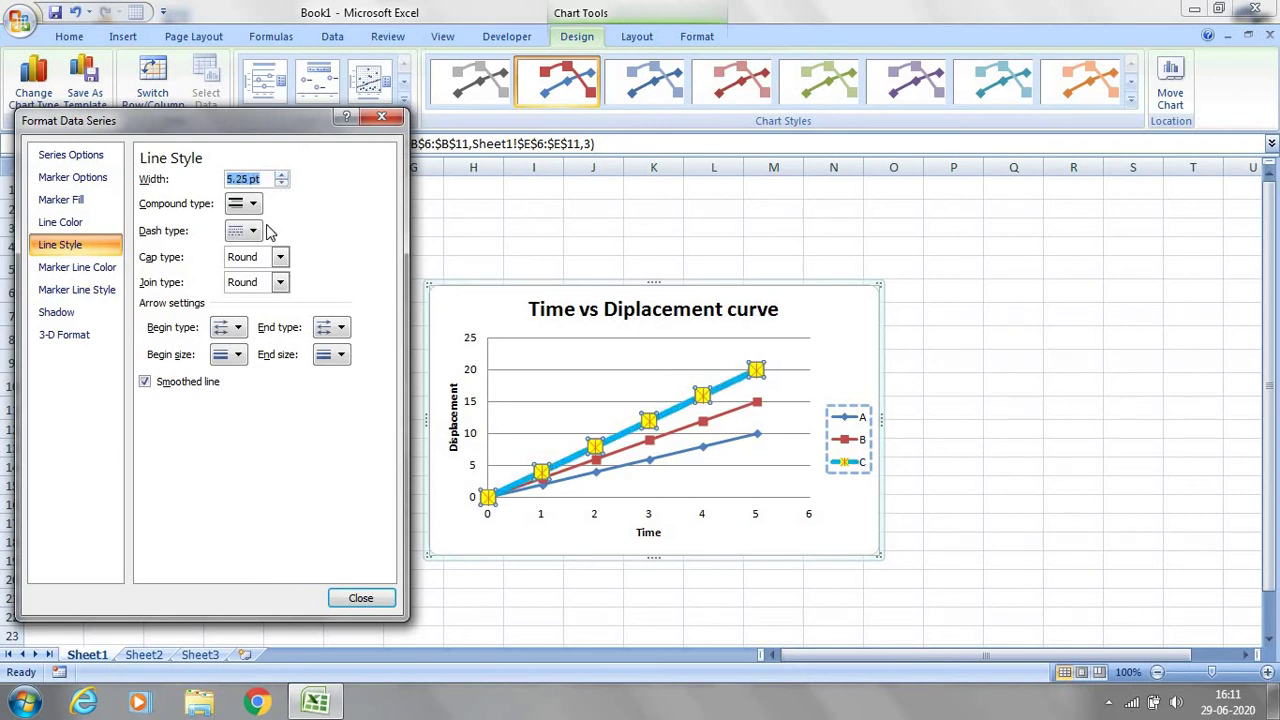
# - Try a round-dotted dash and flat, square, then round line caps on series C
pyautogui.click(253, 231)
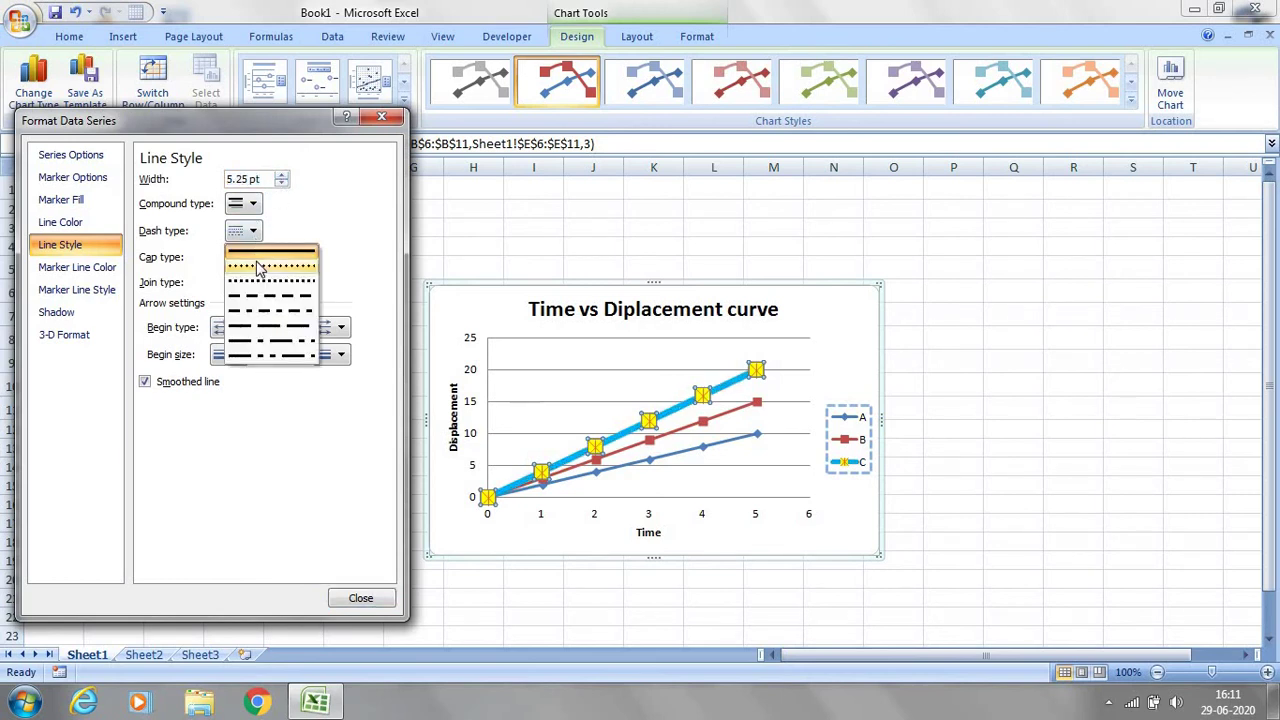
pyautogui.click(258, 267)
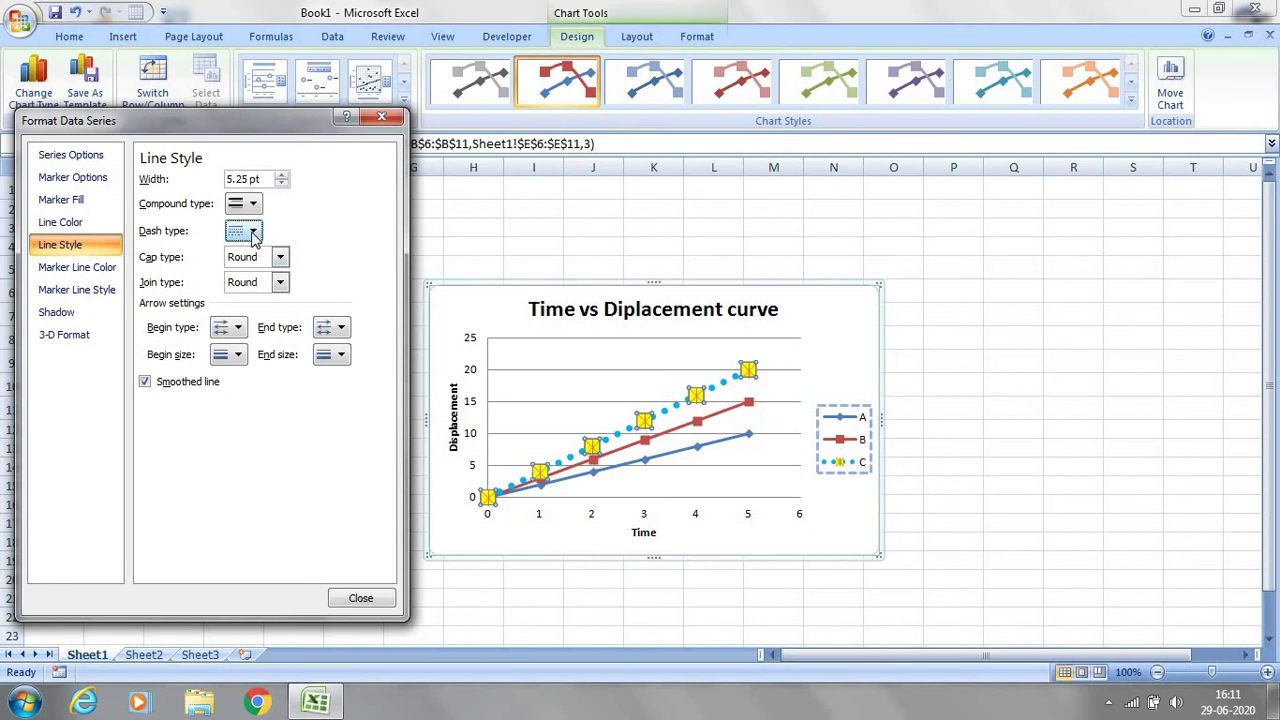
pyautogui.click(253, 231)
pyautogui.click(293, 226)
pyautogui.click(281, 258)
pyautogui.click(264, 309)
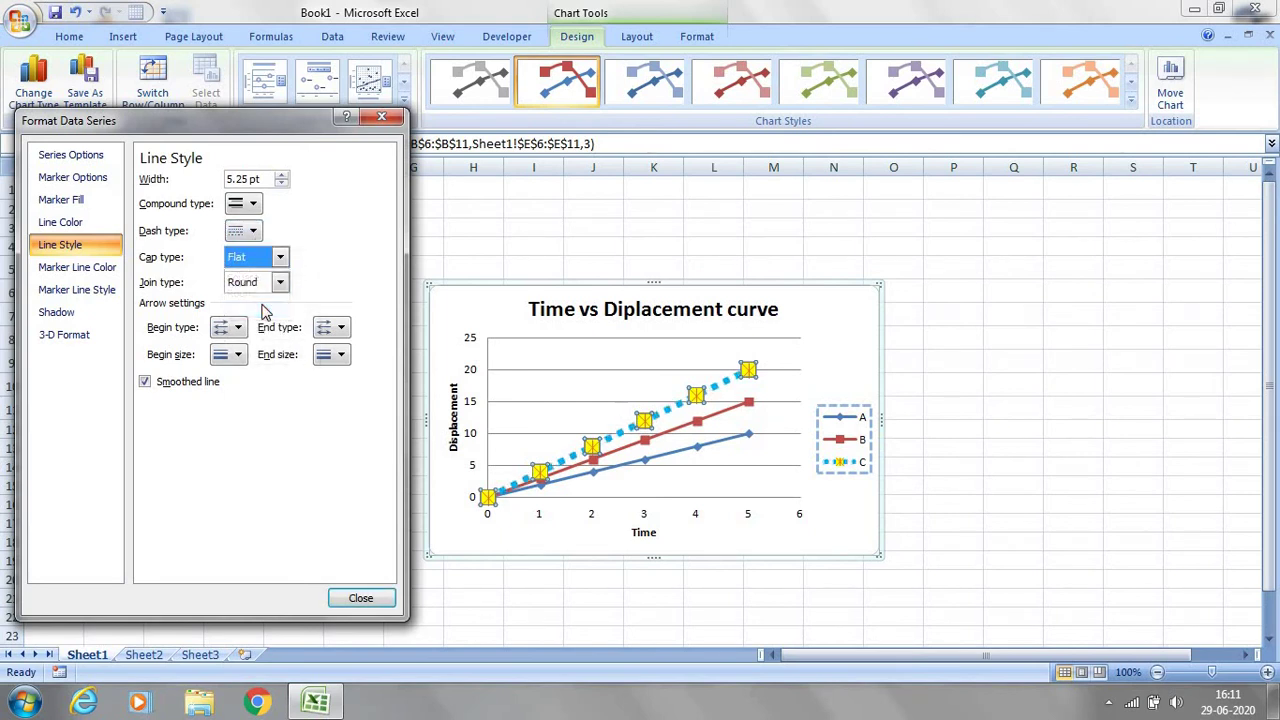
pyautogui.click(281, 258)
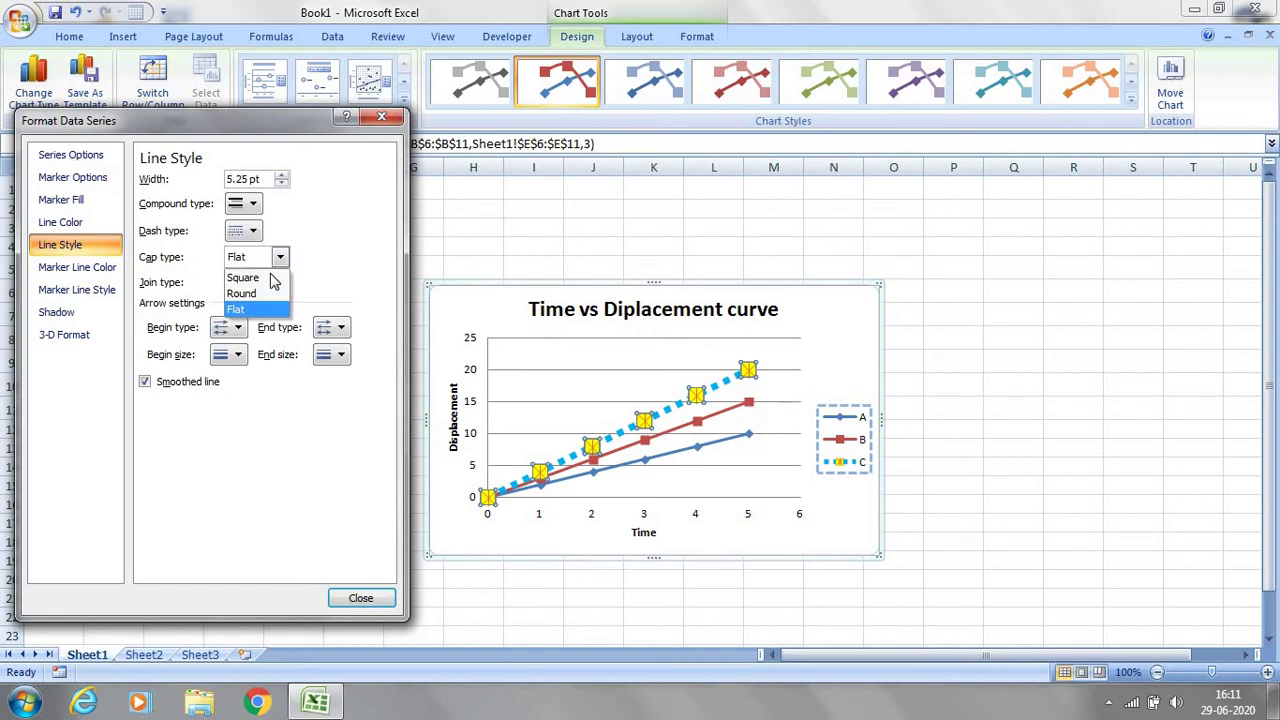
pyautogui.click(262, 280)
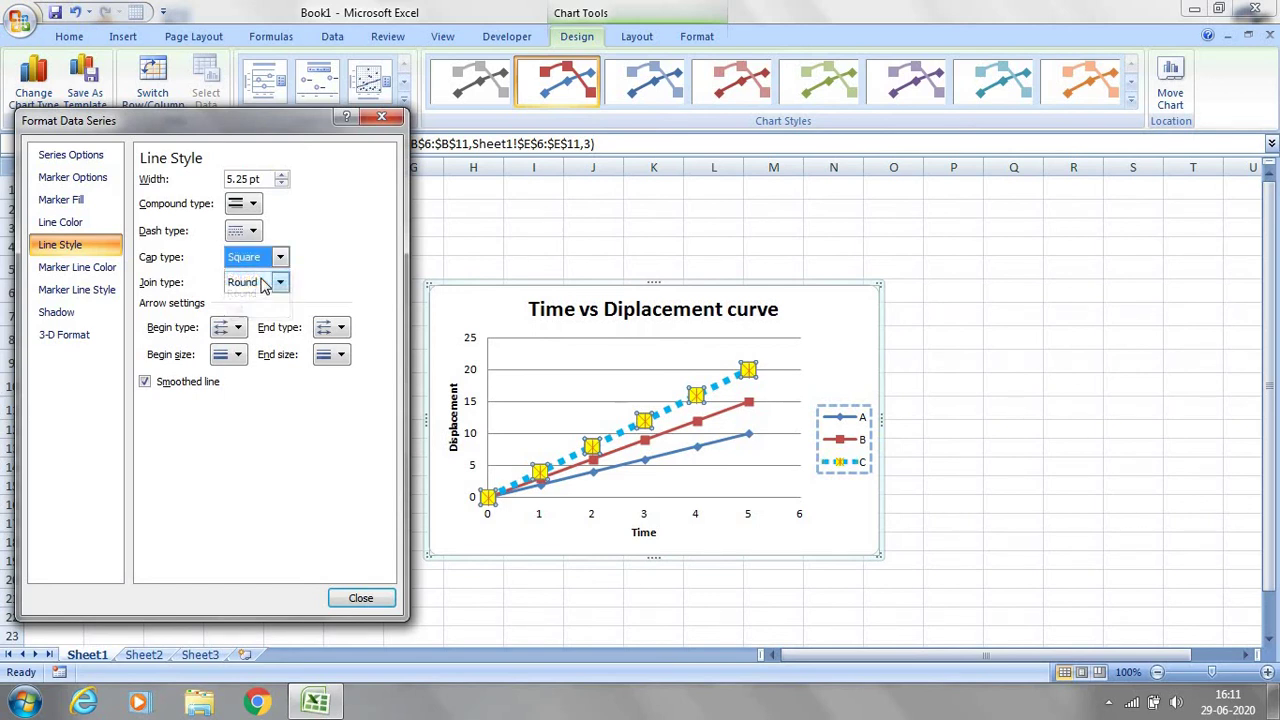
pyautogui.click(281, 259)
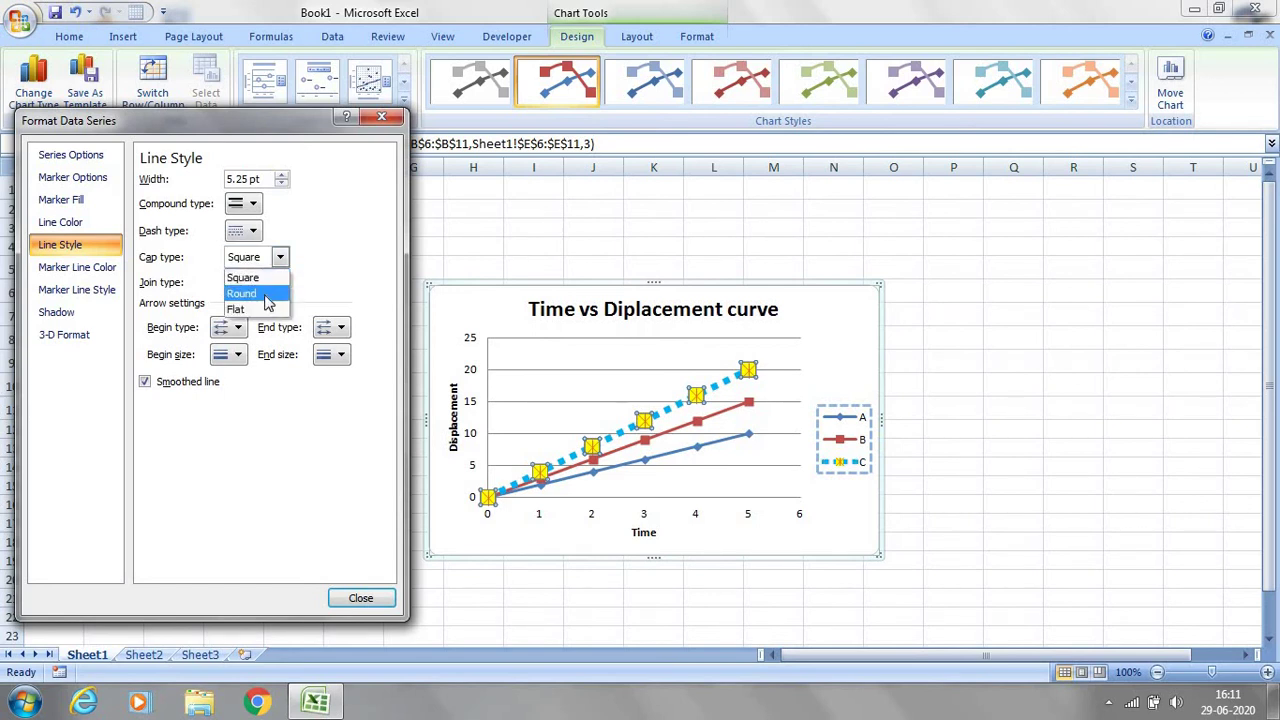
pyautogui.click(245, 293)
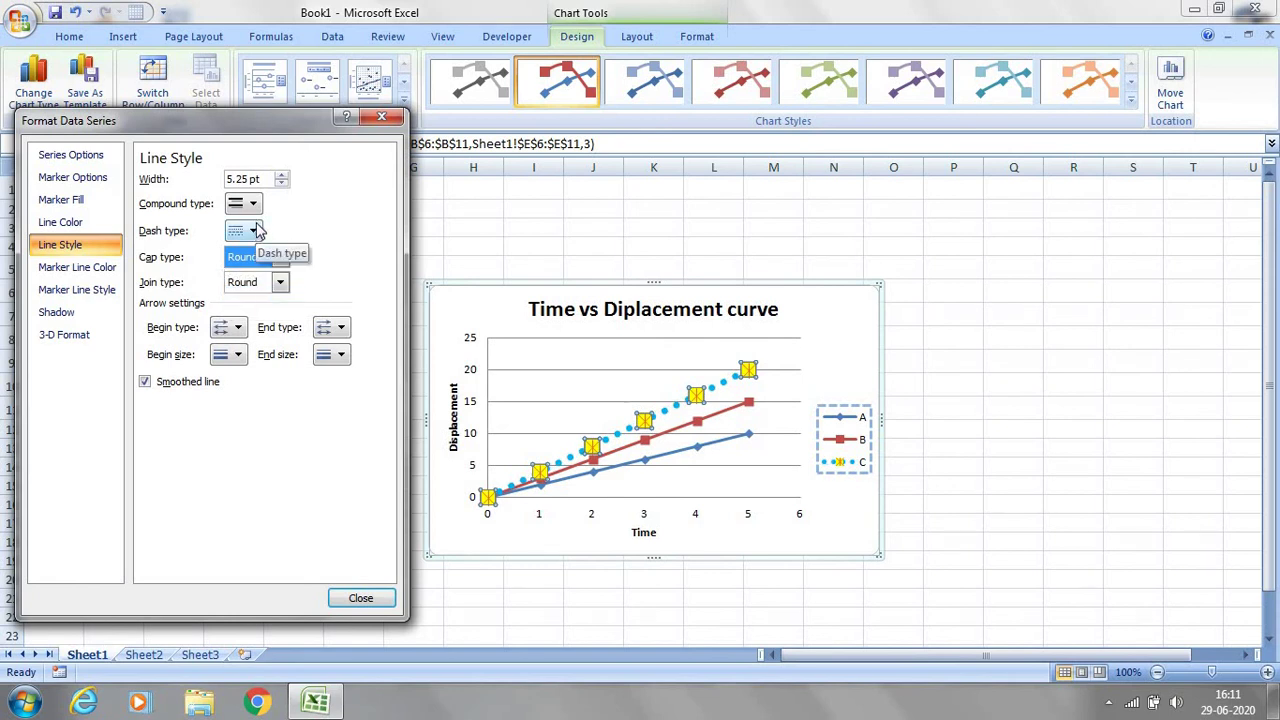
# - Try long-dash, solid and dotted styles, settle on dashed, and thin series C's line slightly
pyautogui.click(254, 231)
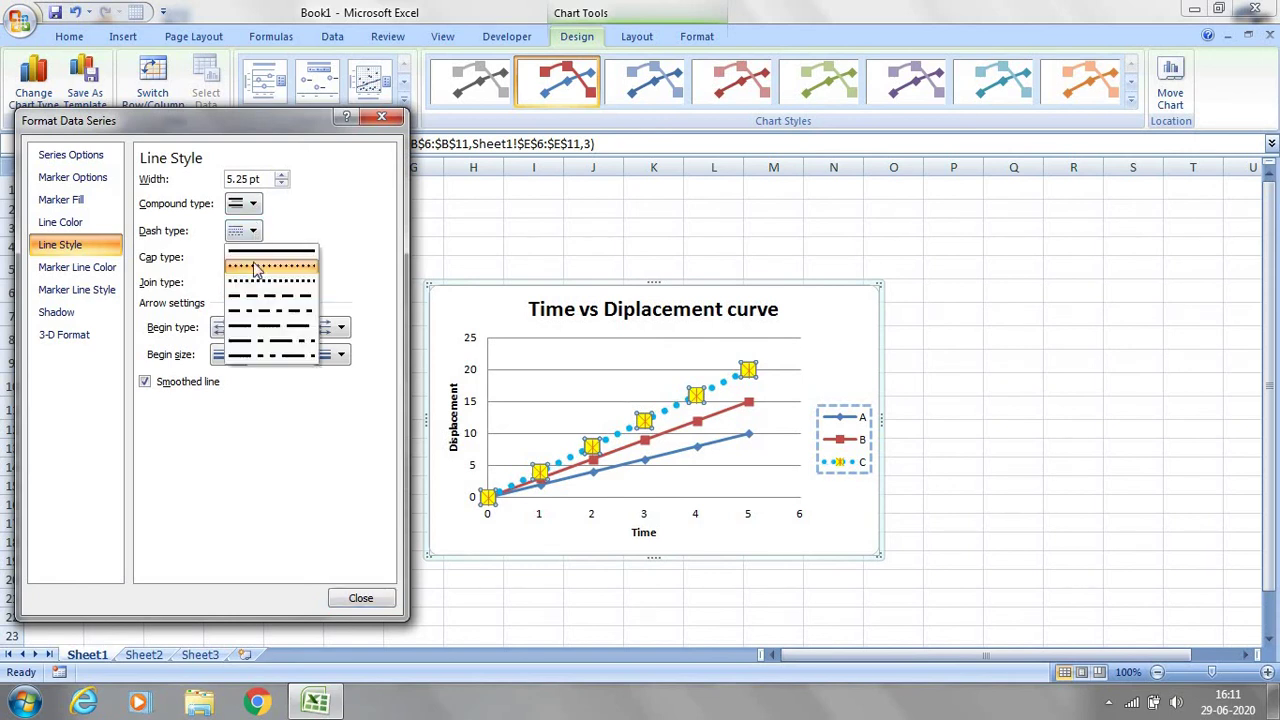
pyautogui.click(260, 332)
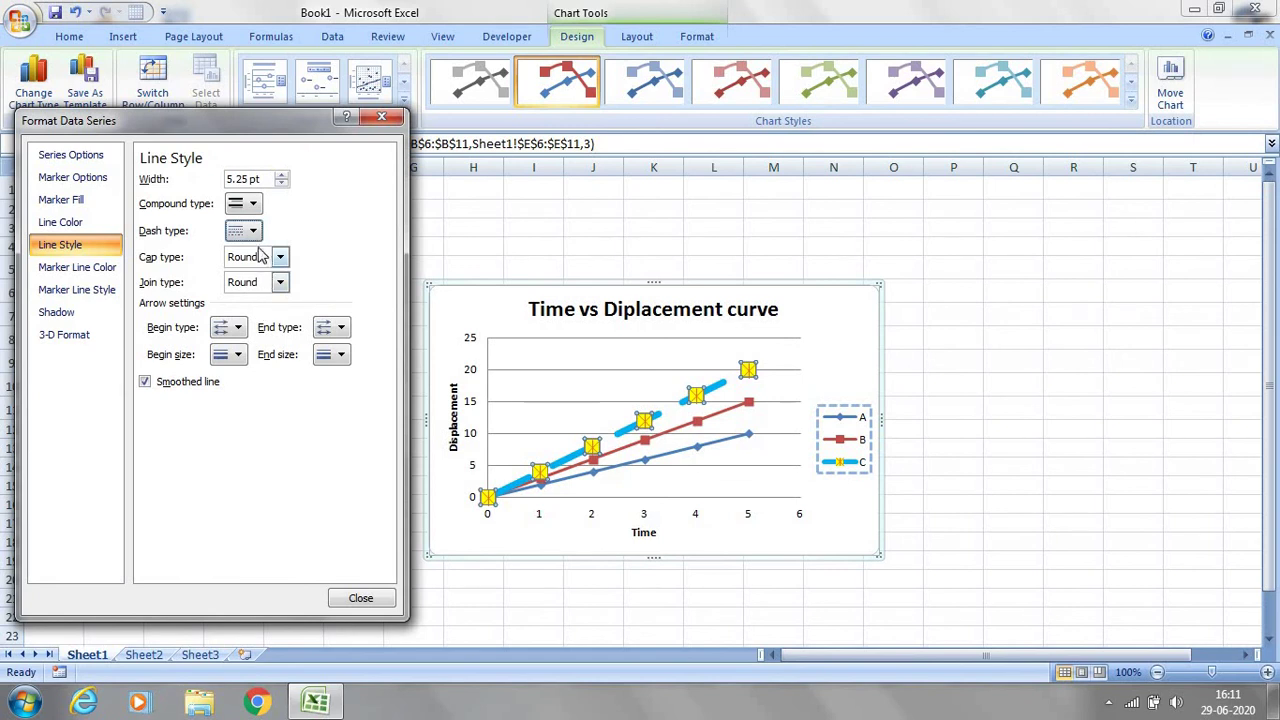
pyautogui.click(254, 231)
pyautogui.click(255, 256)
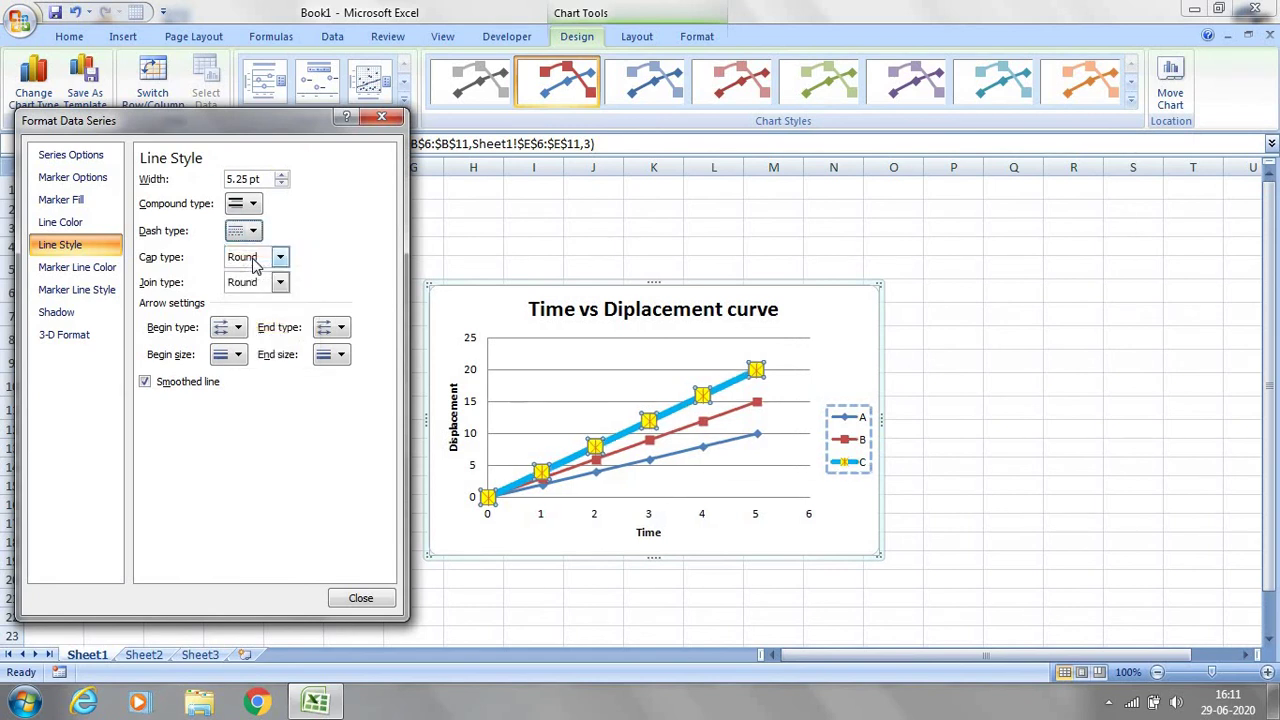
pyautogui.click(254, 232)
pyautogui.click(256, 270)
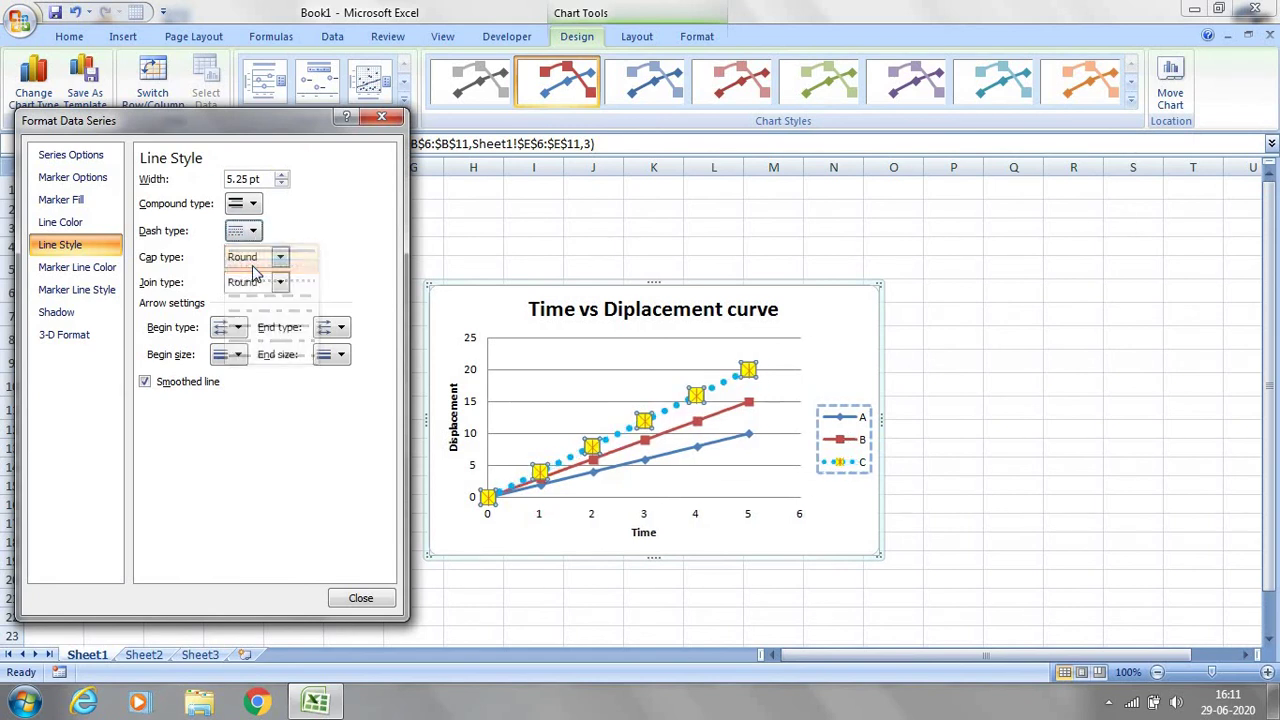
pyautogui.click(254, 232)
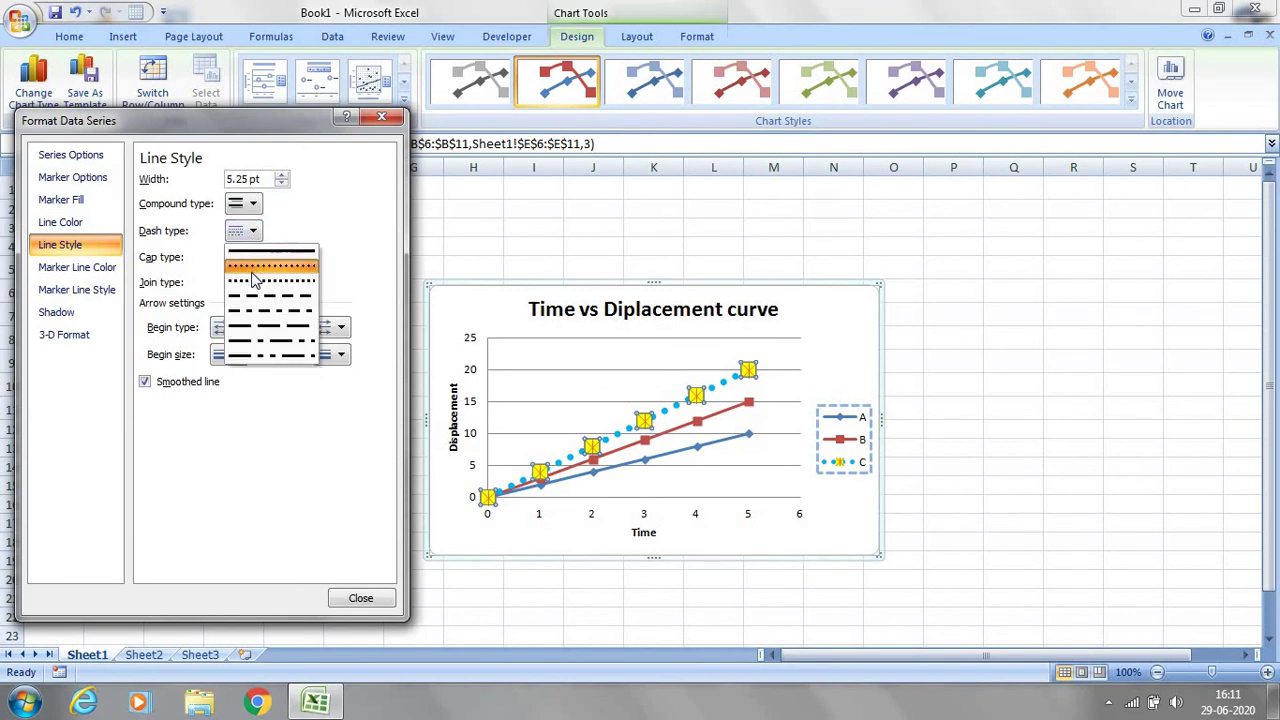
pyautogui.click(254, 281)
pyautogui.click(254, 231)
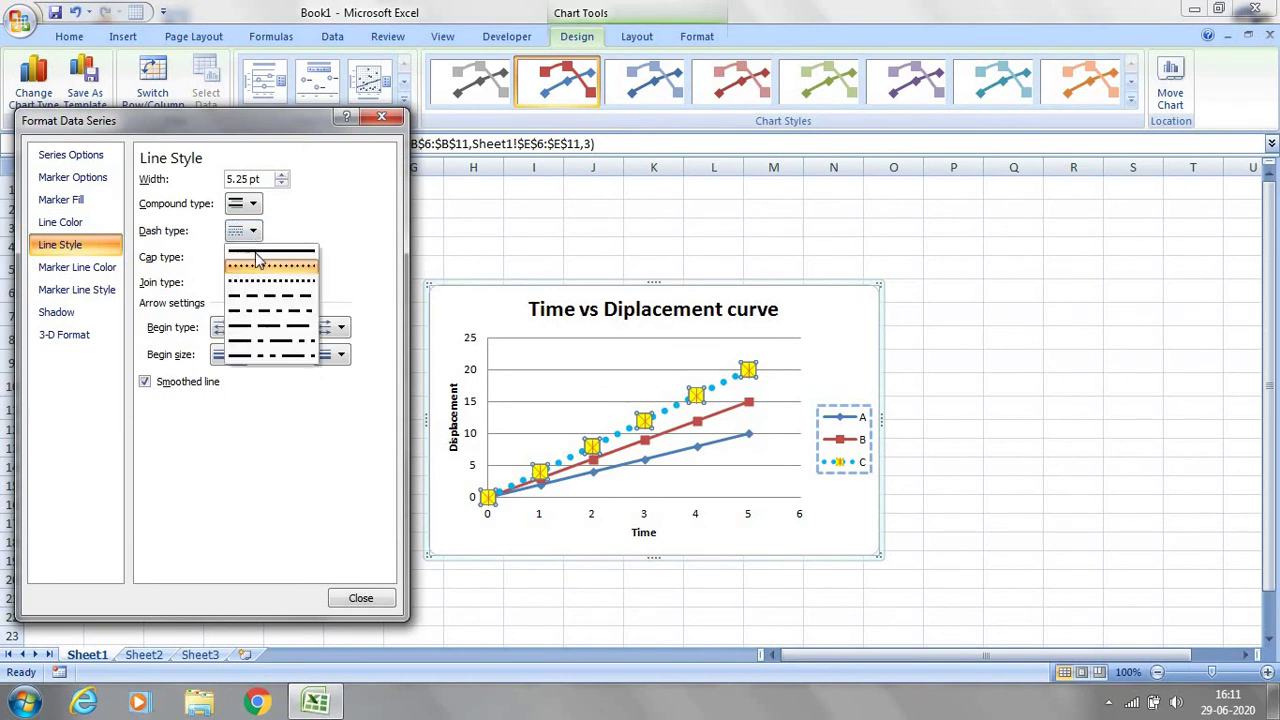
pyautogui.click(258, 284)
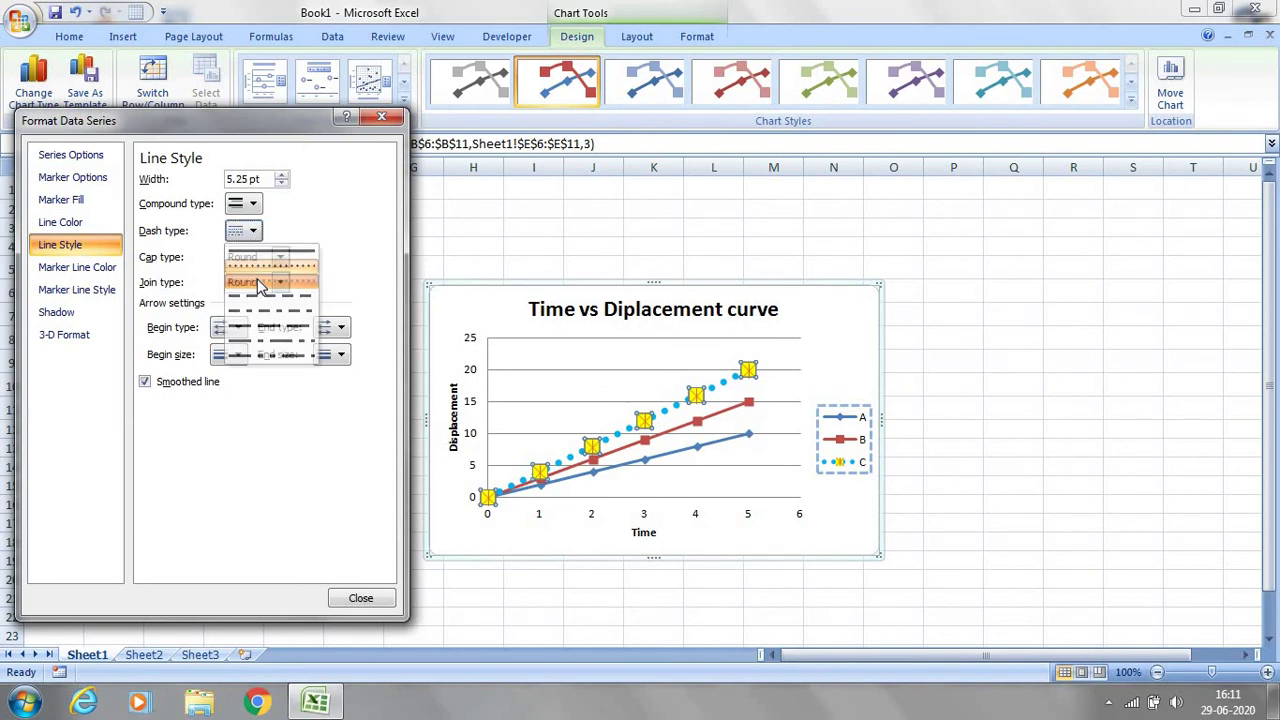
pyautogui.click(281, 184)
pyautogui.click(281, 184)
pyautogui.click(281, 185)
pyautogui.click(281, 185)
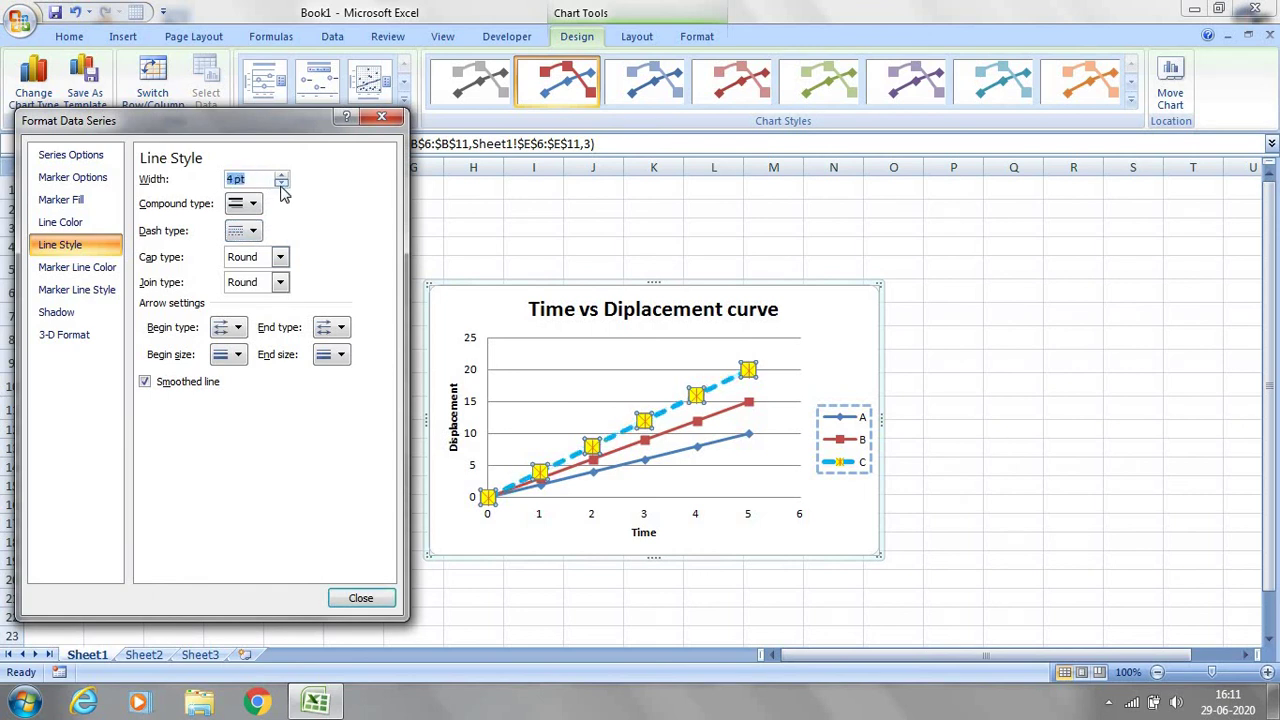
pyautogui.click(281, 185)
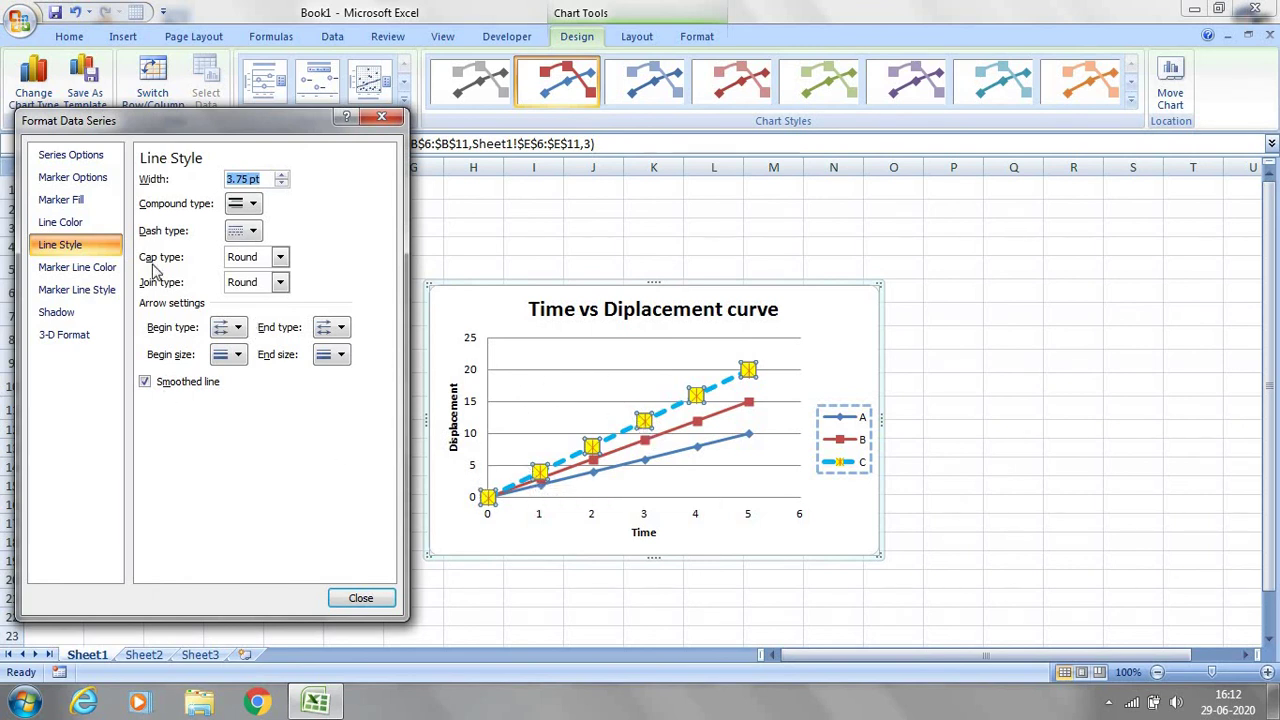
# - Change series C's markers to triangles at size 9
pyautogui.click(76, 180)
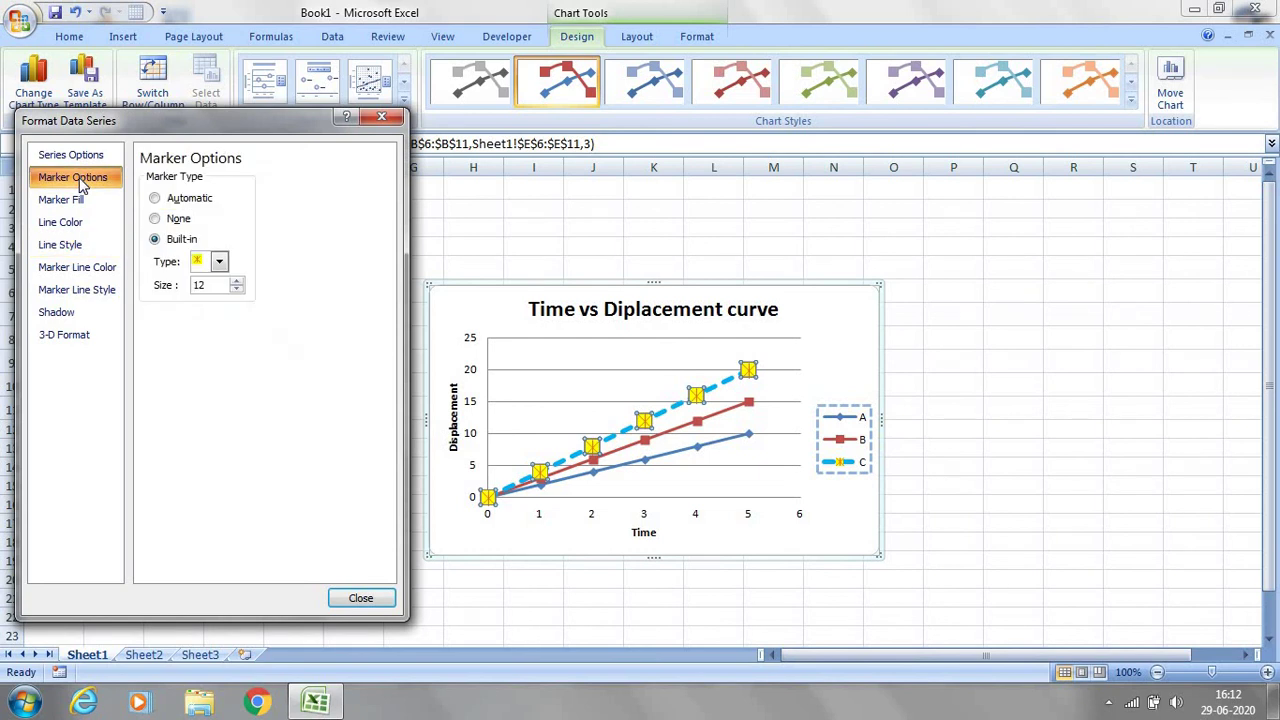
pyautogui.click(219, 263)
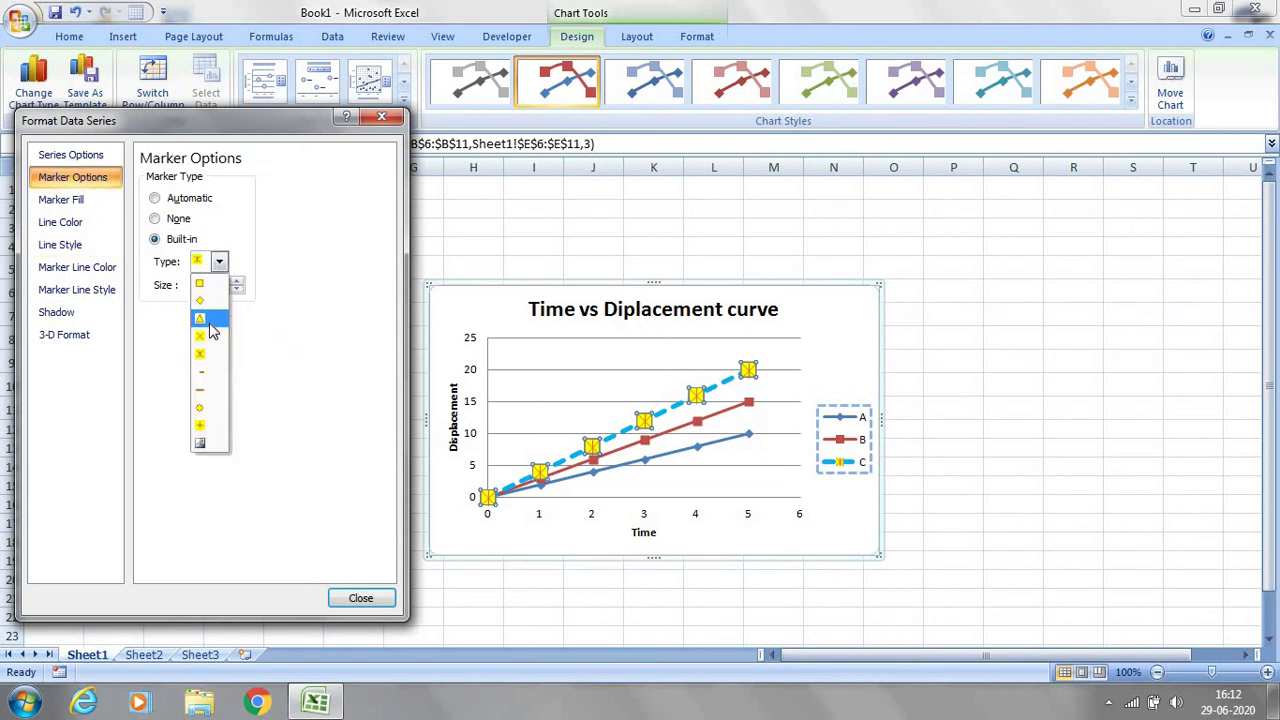
pyautogui.click(202, 321)
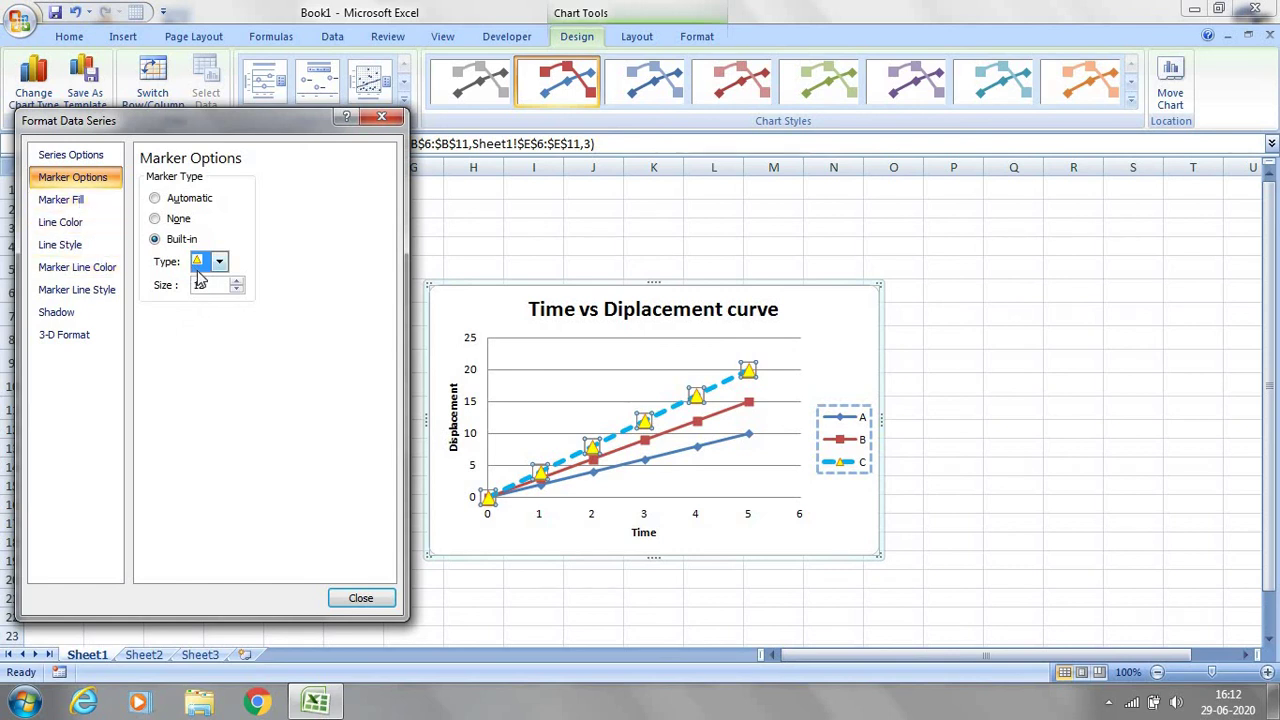
pyautogui.click(237, 289)
pyautogui.click(237, 289)
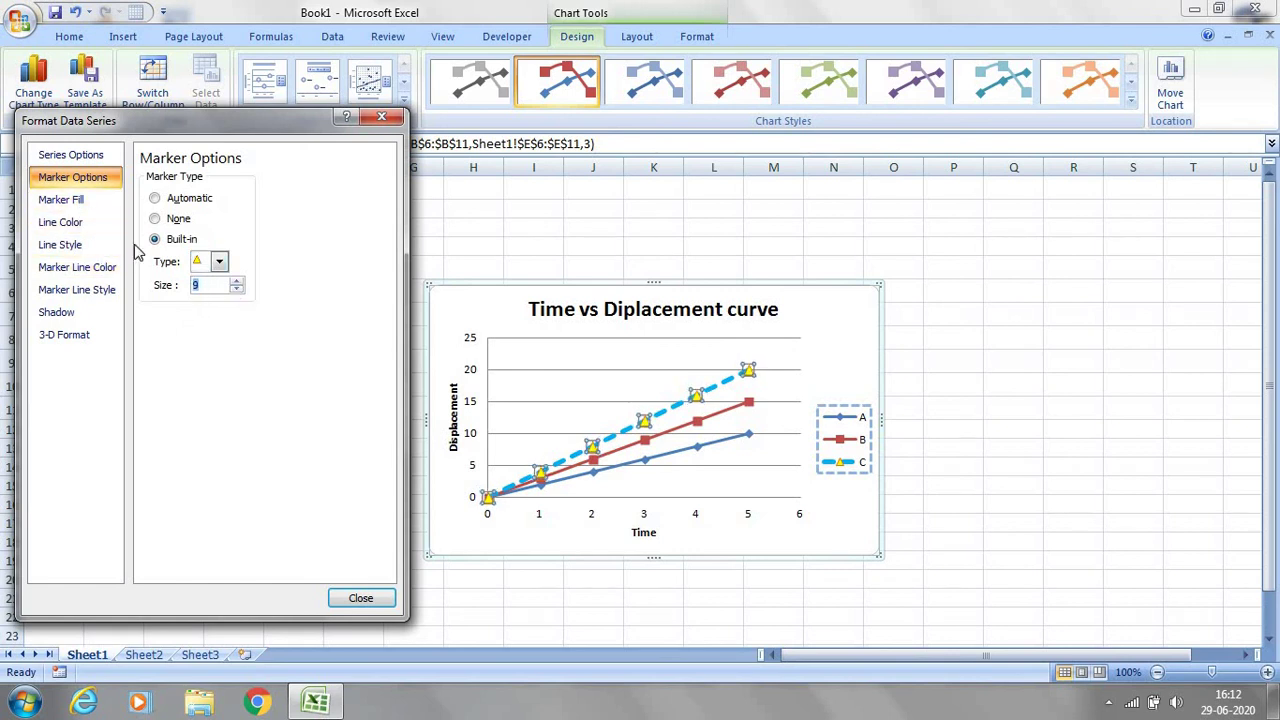
# - Check the yellow marker fill, close the Format Data Series dialog and deselect the chart
pyautogui.click(86, 207)
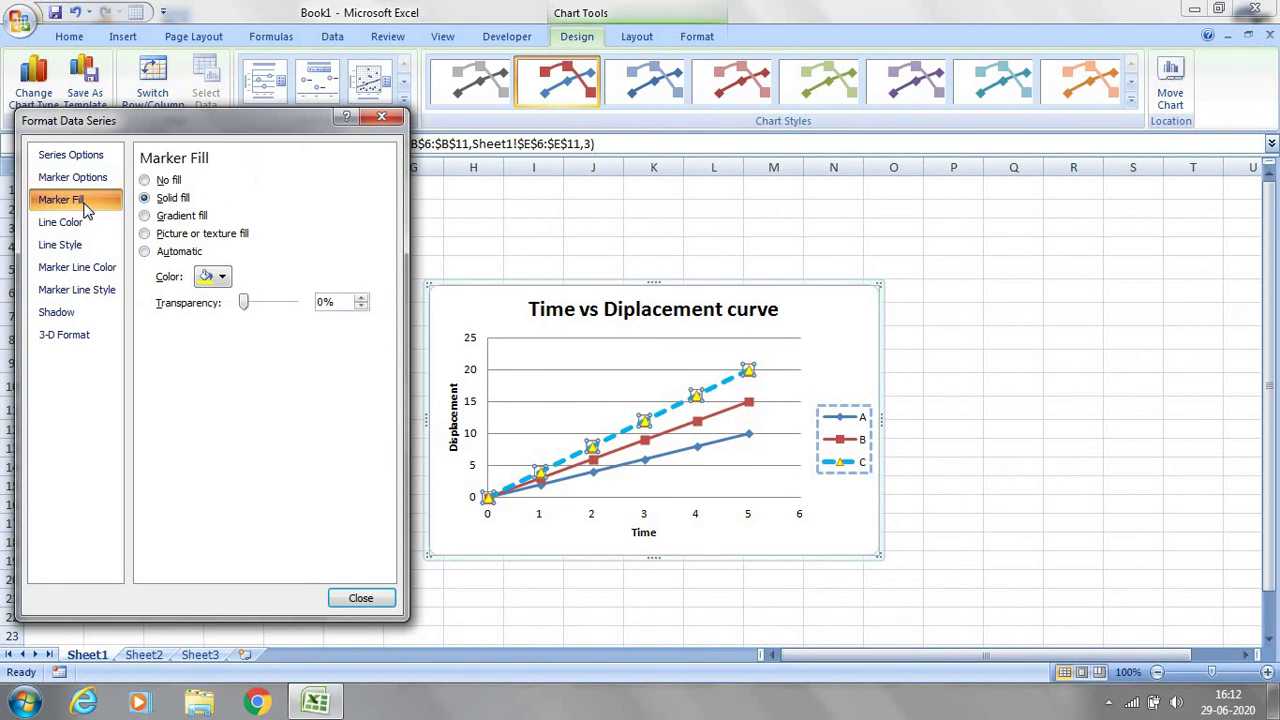
pyautogui.click(362, 600)
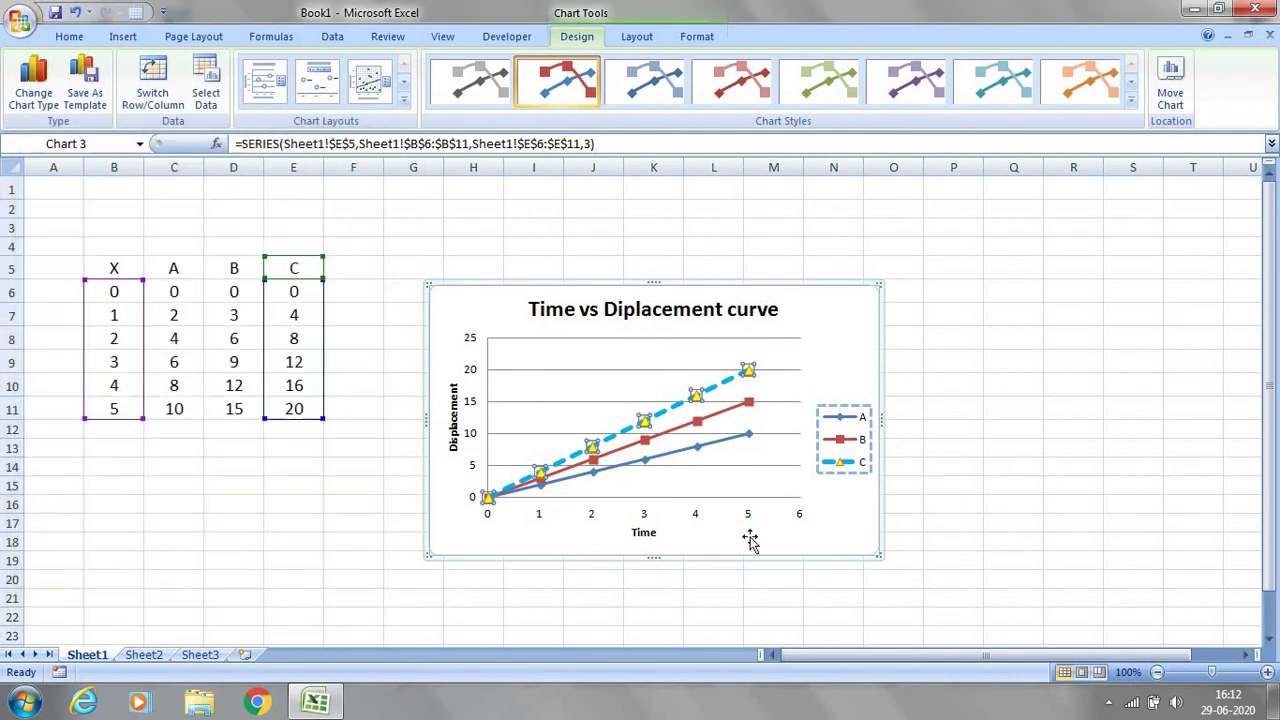
pyautogui.click(1006, 432)
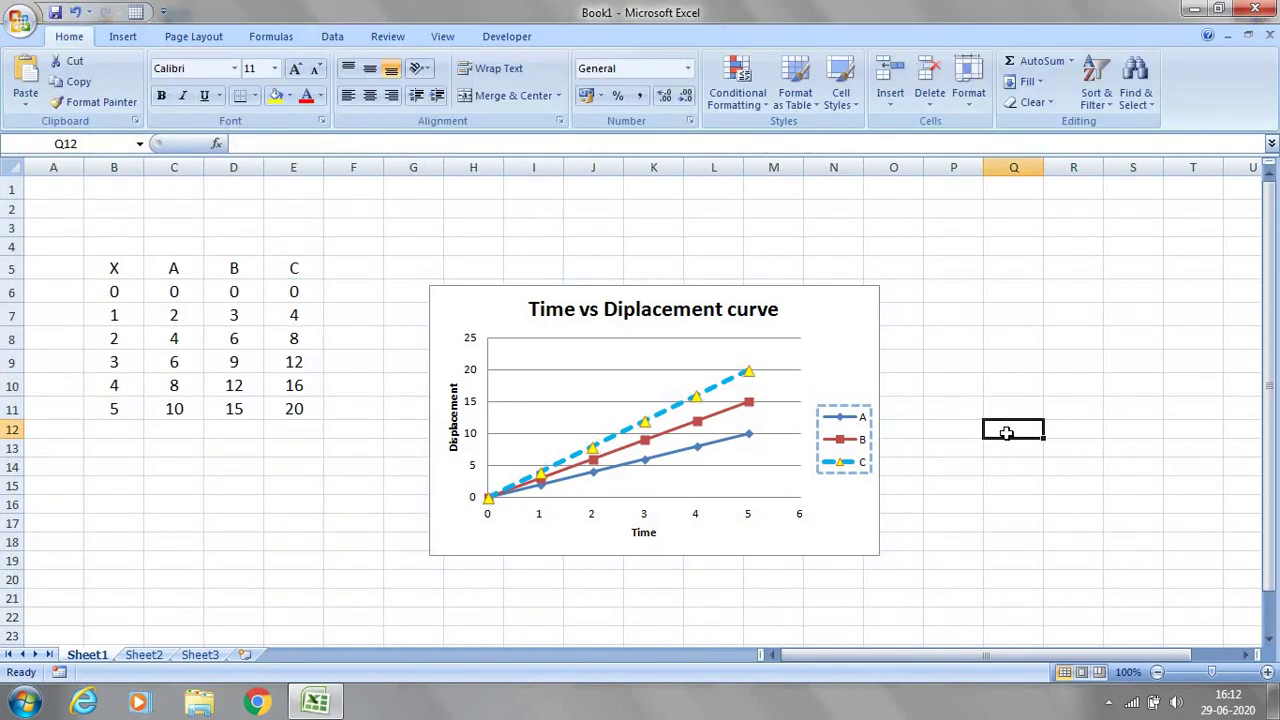